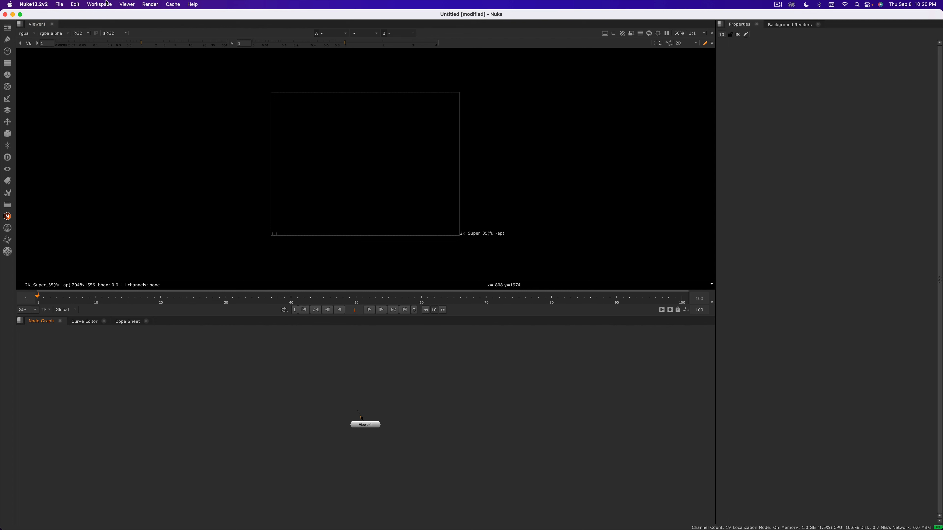
Step: Preview the Large Node Graph and Scripting workspaces, and return to the Compositing workspace
left_click(99, 4)
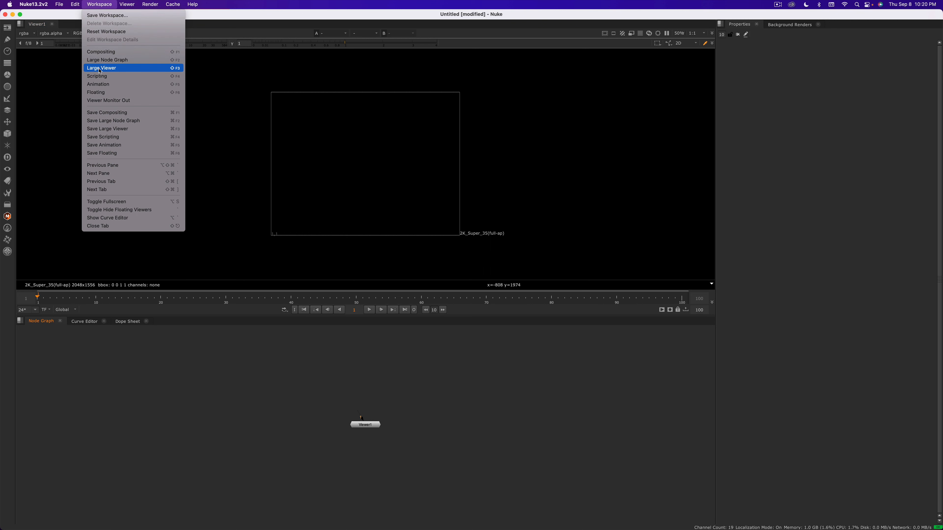
left_click(101, 59)
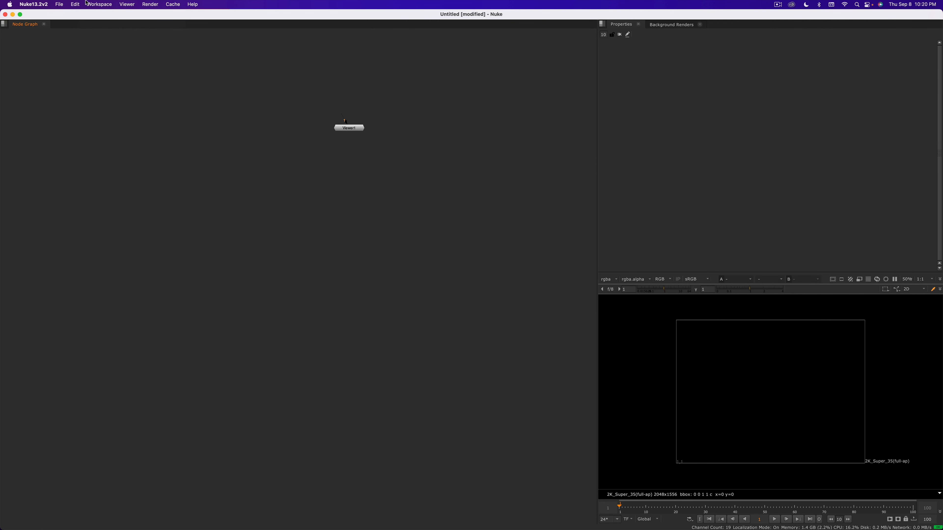
left_click(86, 3)
left_click(96, 76)
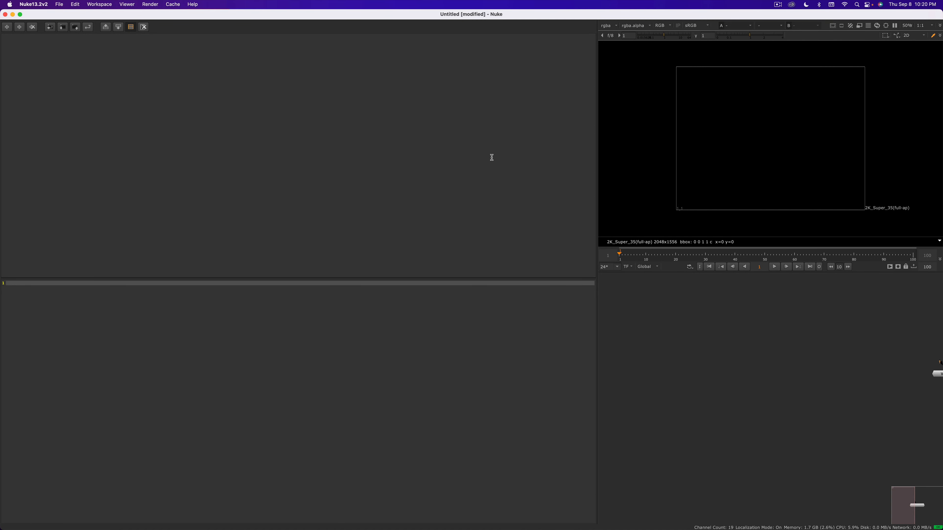
left_click(108, 4)
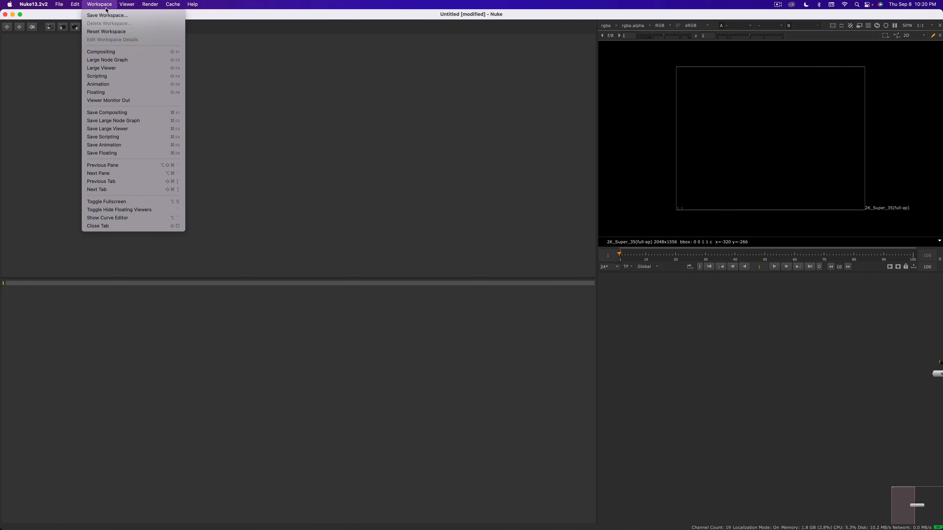
left_click(106, 53)
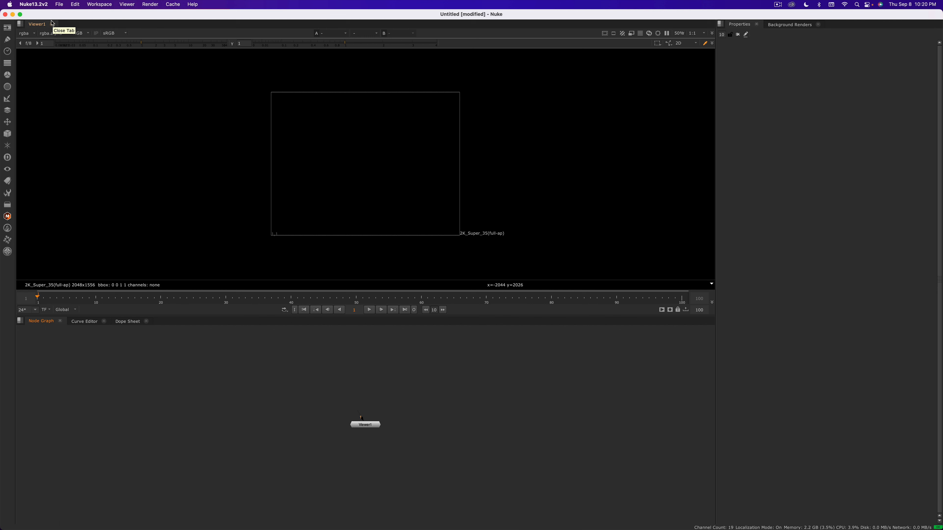
mouse_move(37, 24)
left_mouse_down()
mouse_move(53, 54)
mouse_move(38, 39)
left_mouse_up()
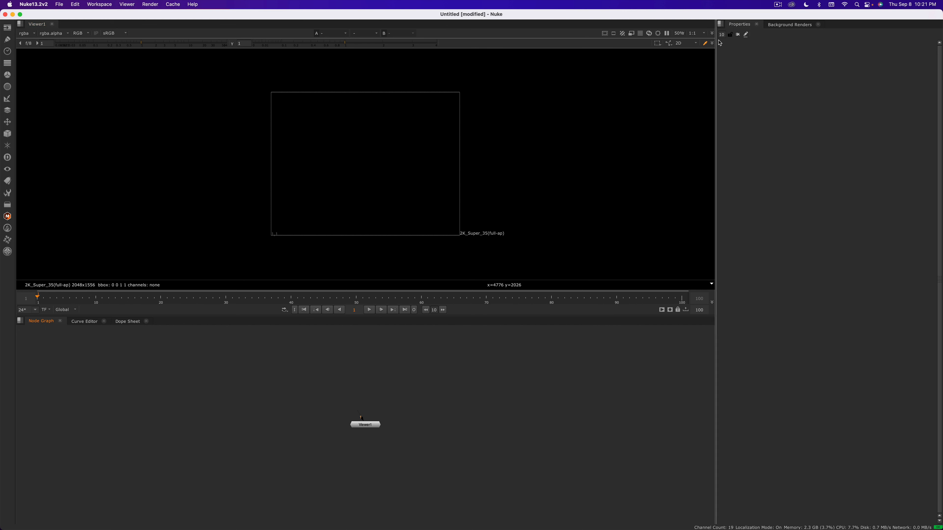
Step: Split the Properties pane vertically to make a short pane beneath it, and show the Progress window in that pane
left_click(721, 25)
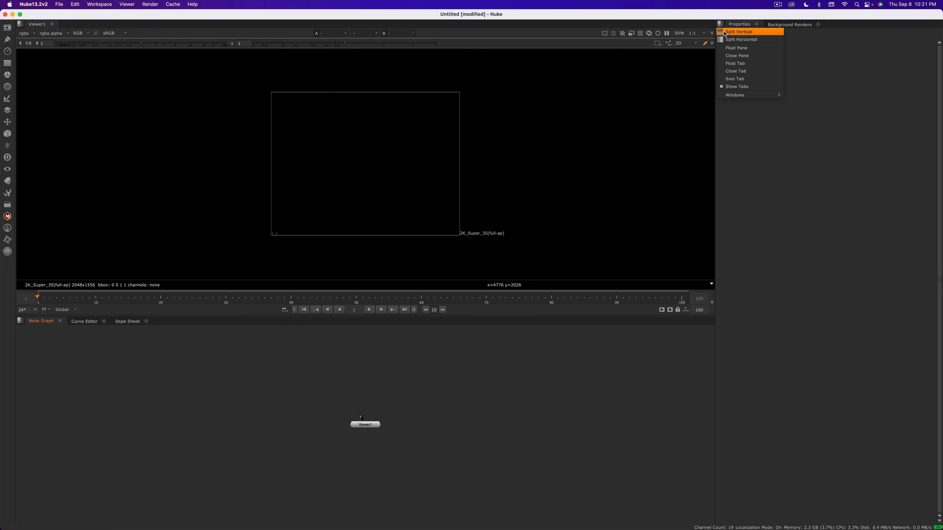
left_click(738, 31)
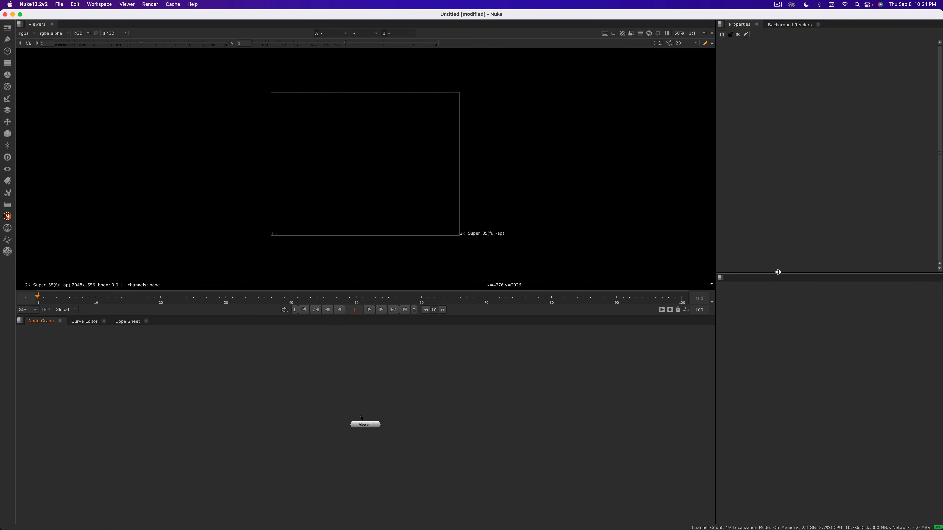
left_click_drag(778, 272, 801, 468)
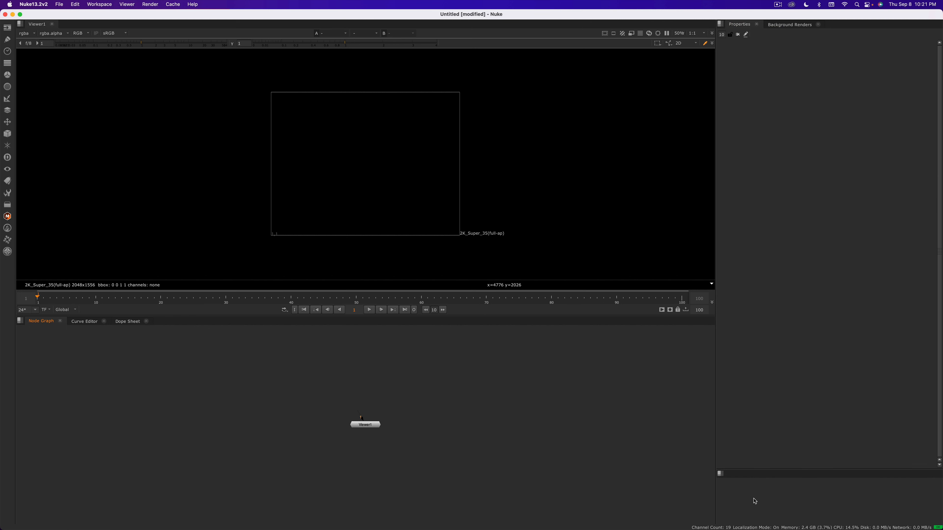
left_click(720, 474)
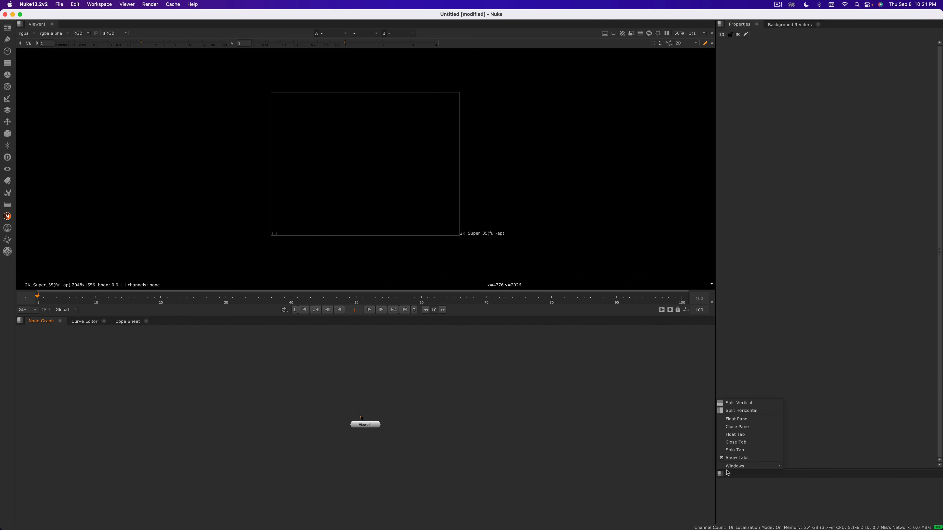
mouse_move(739, 466)
left_click(814, 442)
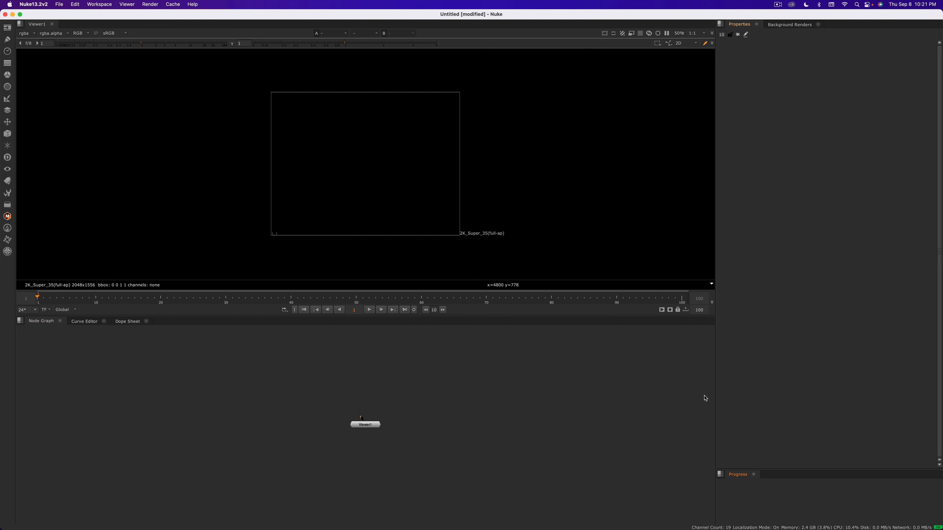
Step: Save the current layout as a new workspace named with the artist's first name, without a shortcut key
left_click(94, 4)
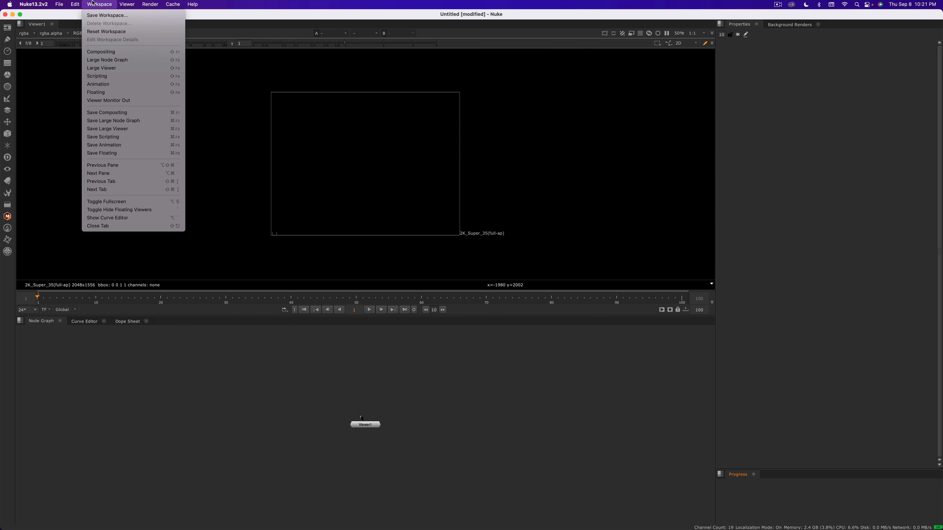
left_click(93, 15)
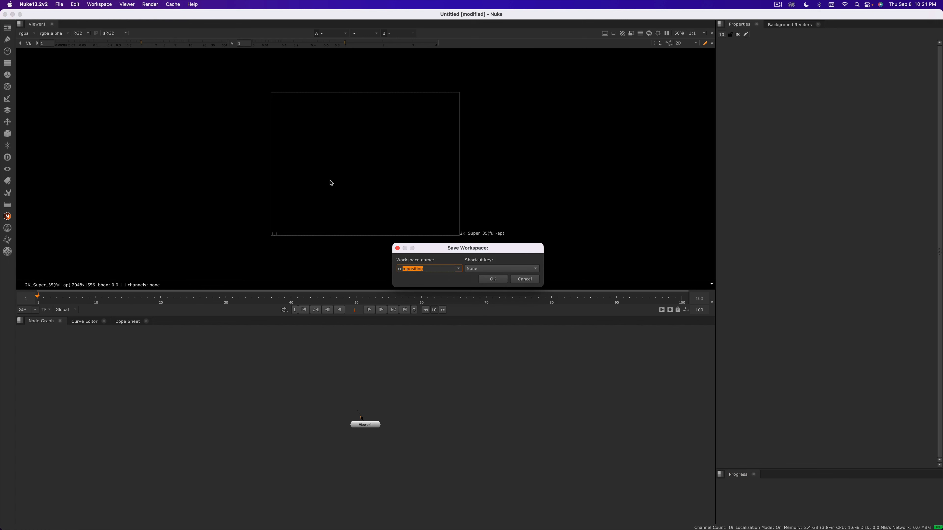
type("conrad")
left_click(492, 280)
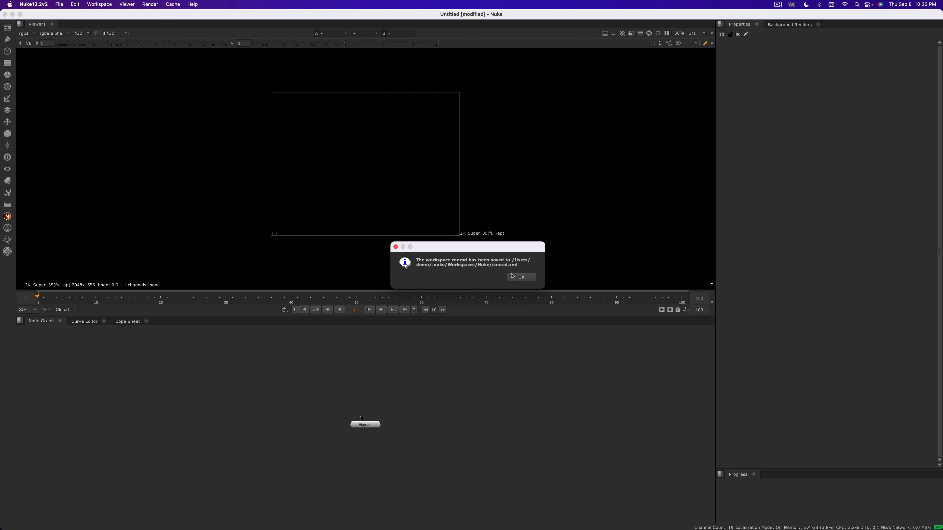
left_click(520, 278)
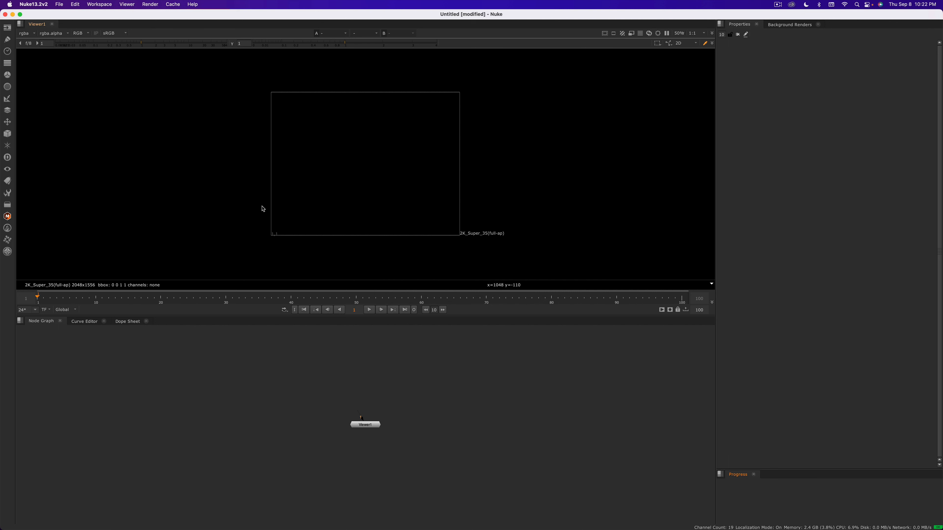
Step: Test the saved custom workspace by switching to the Scripting workspace and loading the custom one back
left_click(99, 3)
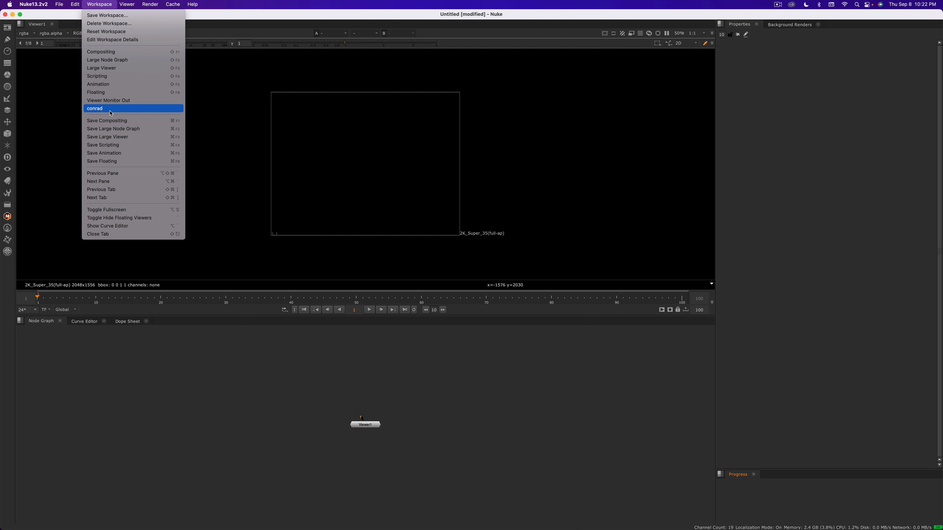
left_click(111, 77)
left_click(104, 5)
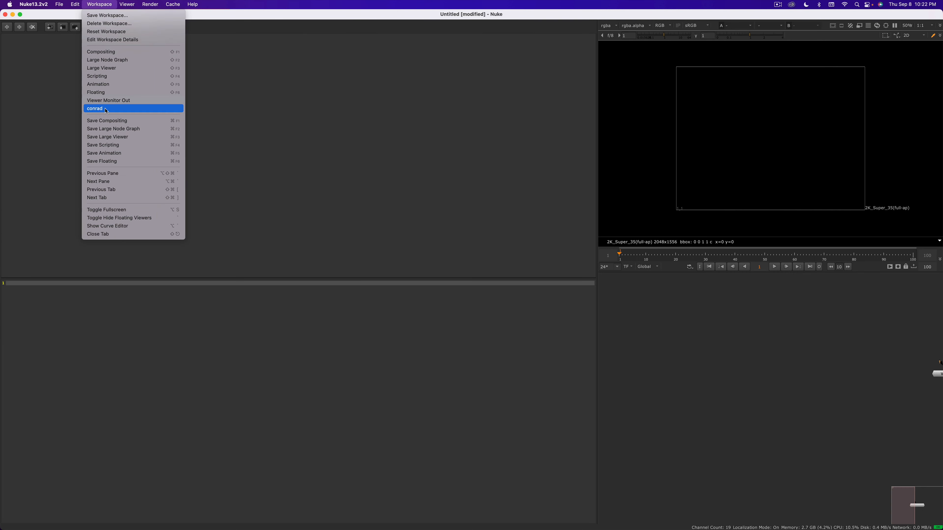
left_click(110, 111)
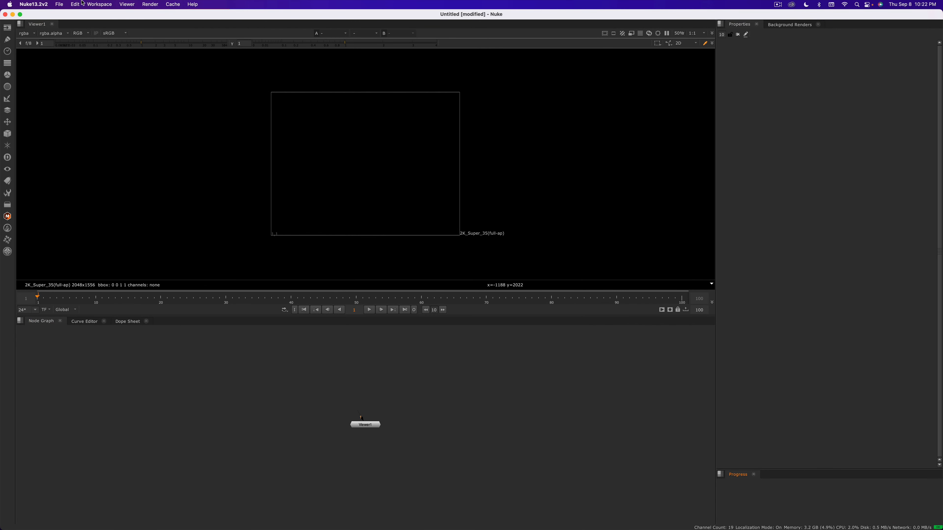
Step: Quit Nuke without saving the script and relaunch it, declining to restore the autosaved script
left_click(46, 5)
left_click(53, 81)
left_click(471, 276)
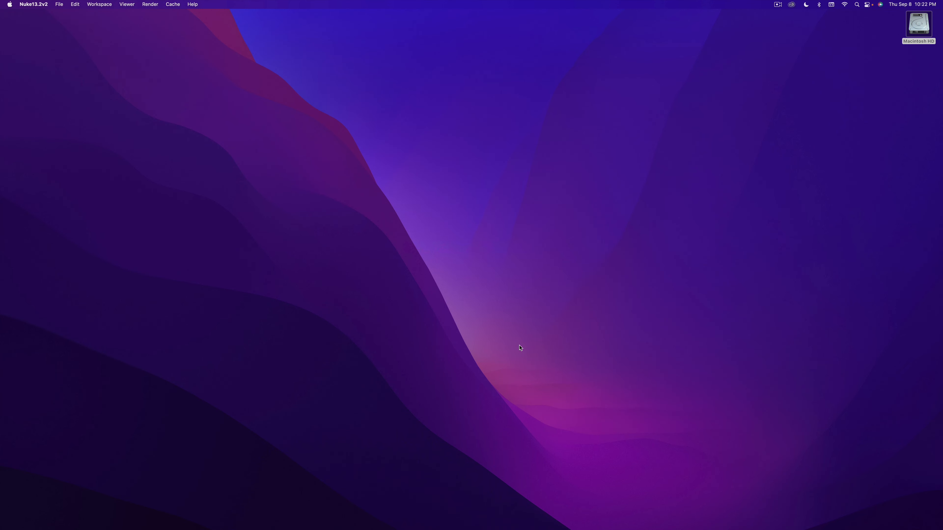
mouse_move(570, 528)
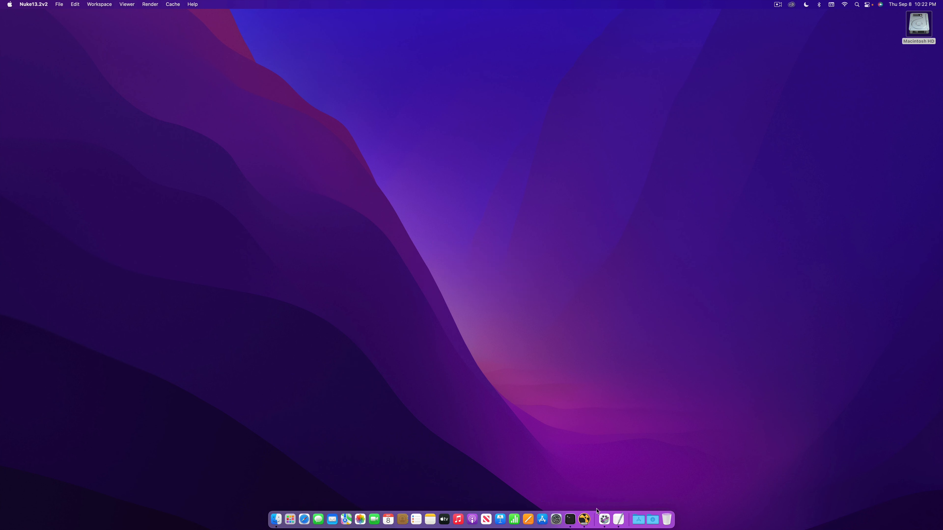
left_click(584, 524)
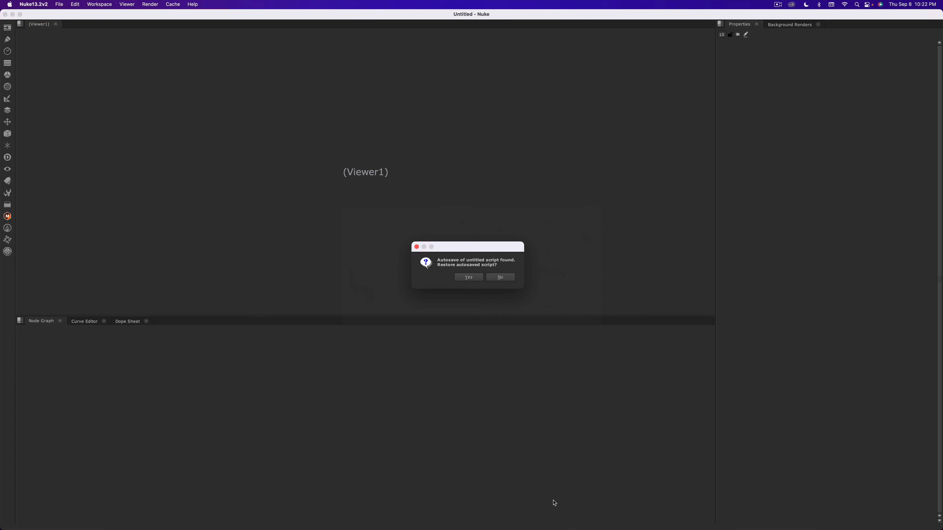
left_click(489, 281)
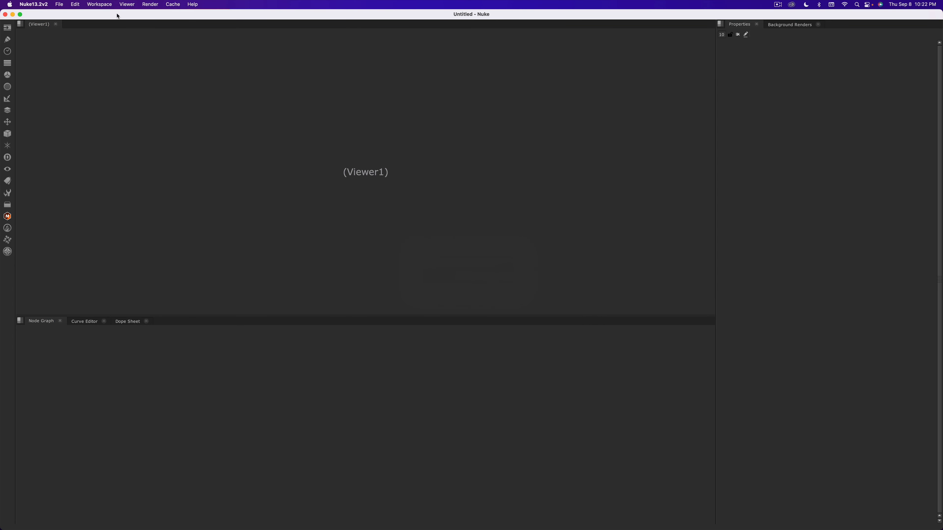
Step: Load the saved custom workspace in the restarted session
left_click(98, 3)
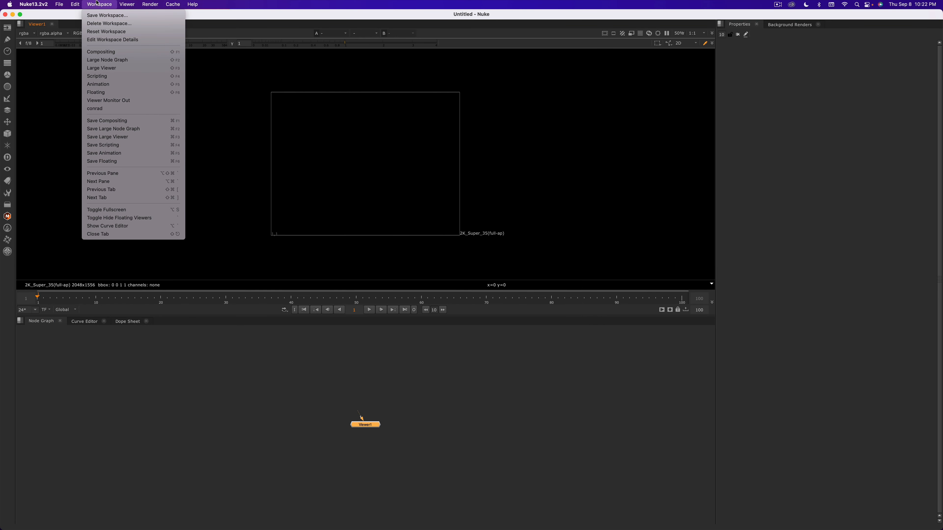
left_click(120, 109)
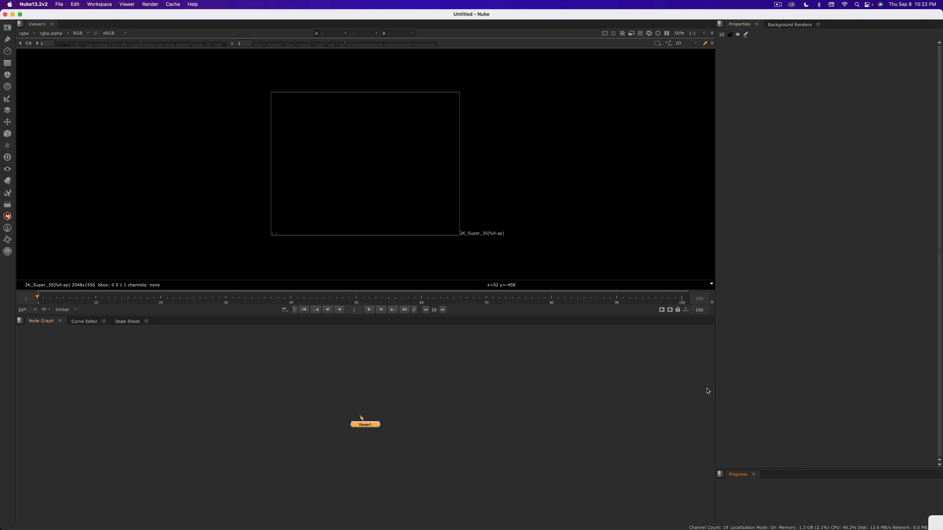
Step: Set the startup workspace in the Startup preferences to the saved custom workspace and apply the change
left_click(43, 3)
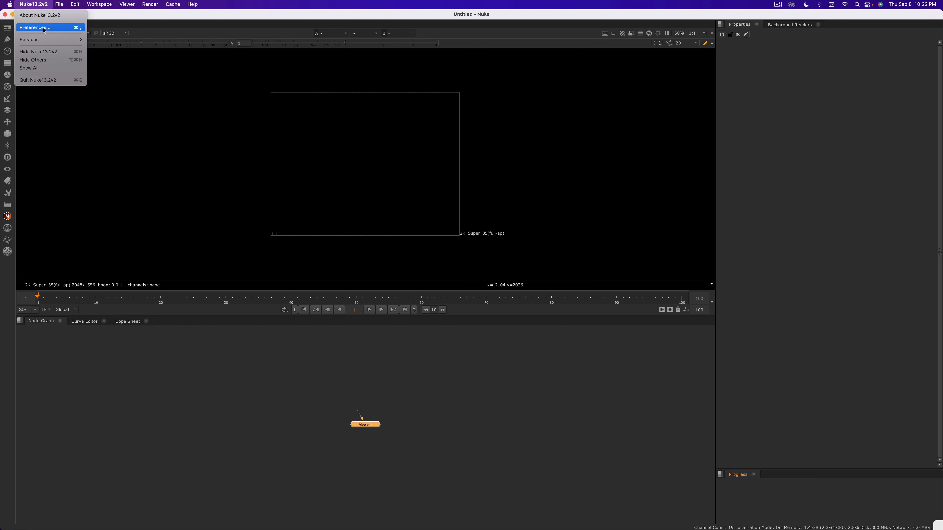
mouse_move(76, 4)
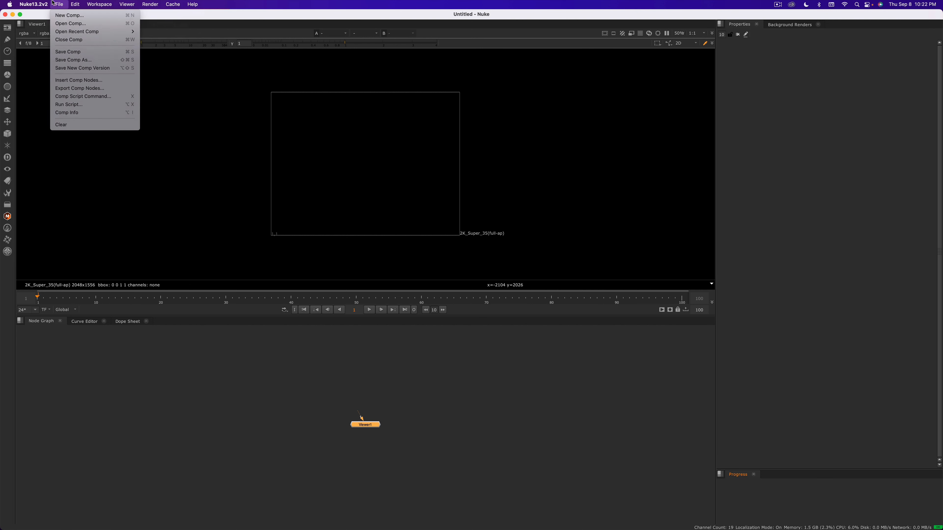
left_click(42, 28)
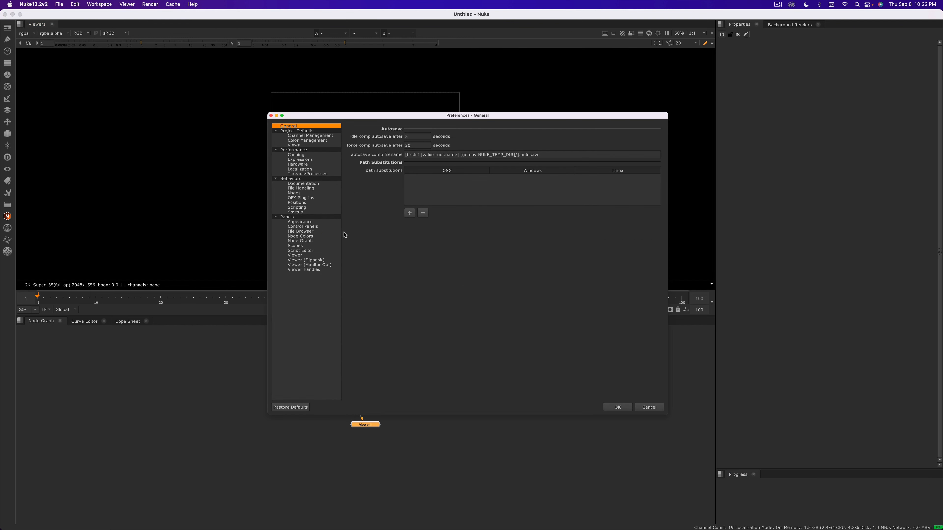
left_click(323, 214)
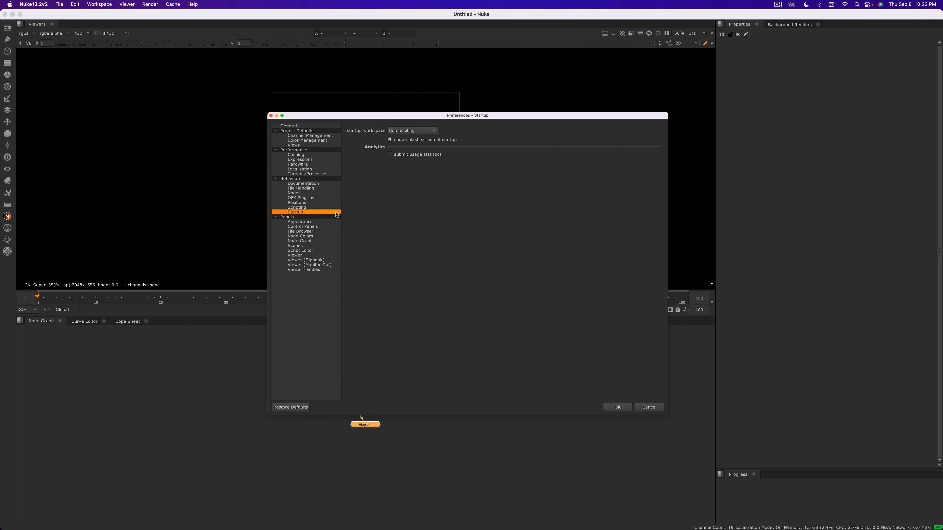
left_click(424, 131)
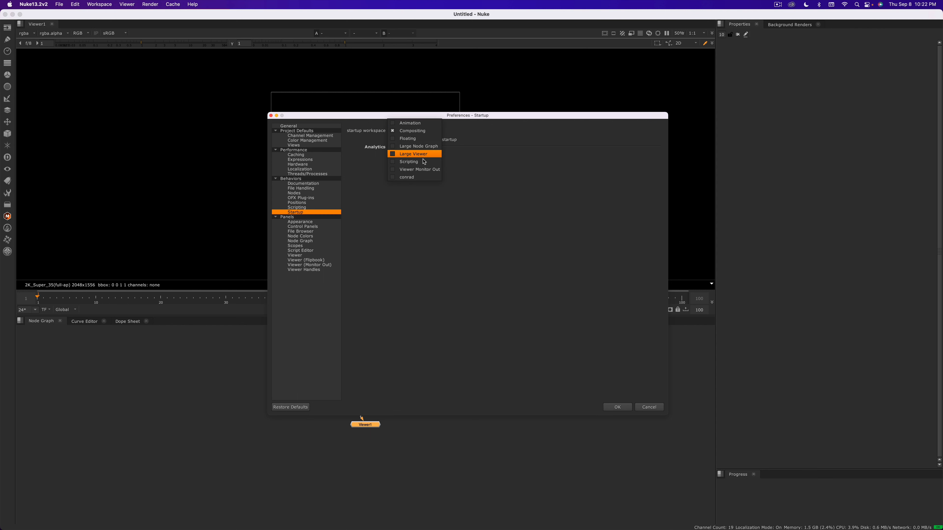
left_click(422, 177)
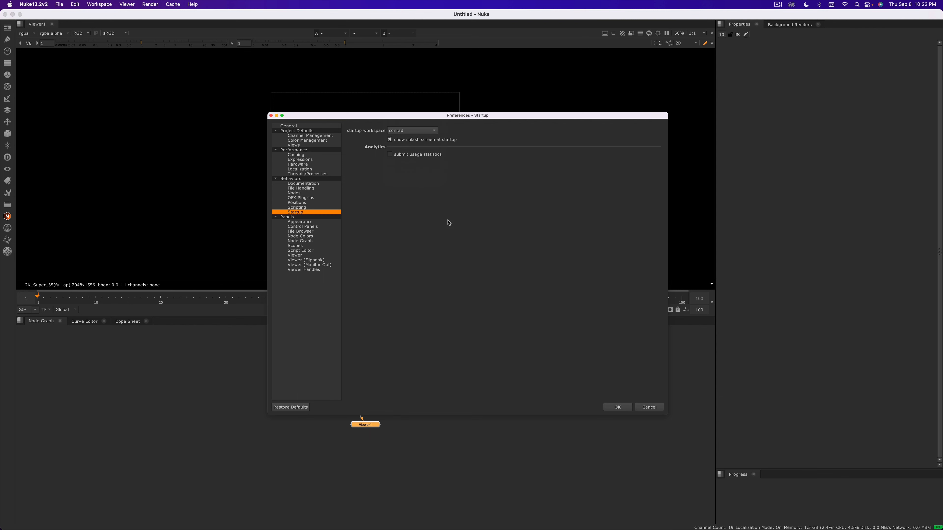
left_click(617, 407)
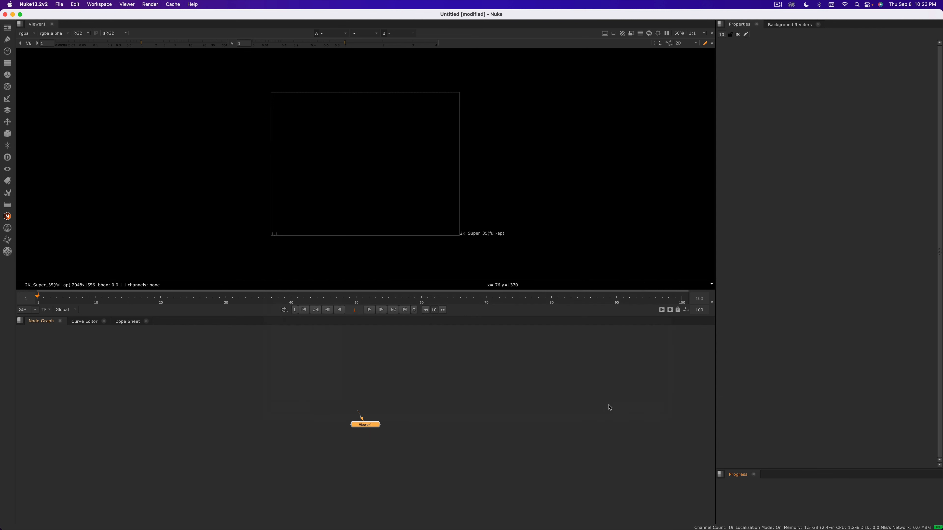
Step: Restart Nuke without saving the script to check which workspace loads at startup
left_click(32, 4)
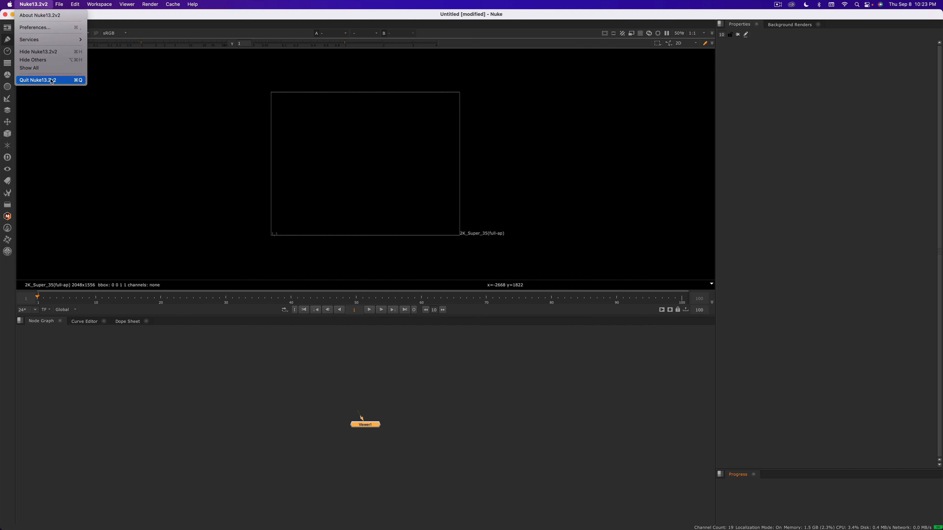
left_click(45, 80)
left_click(476, 278)
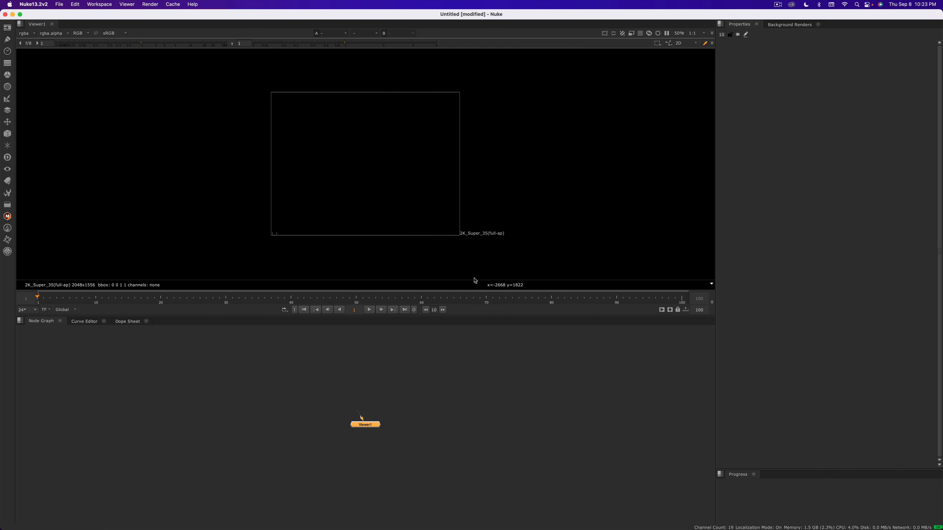
mouse_move(557, 529)
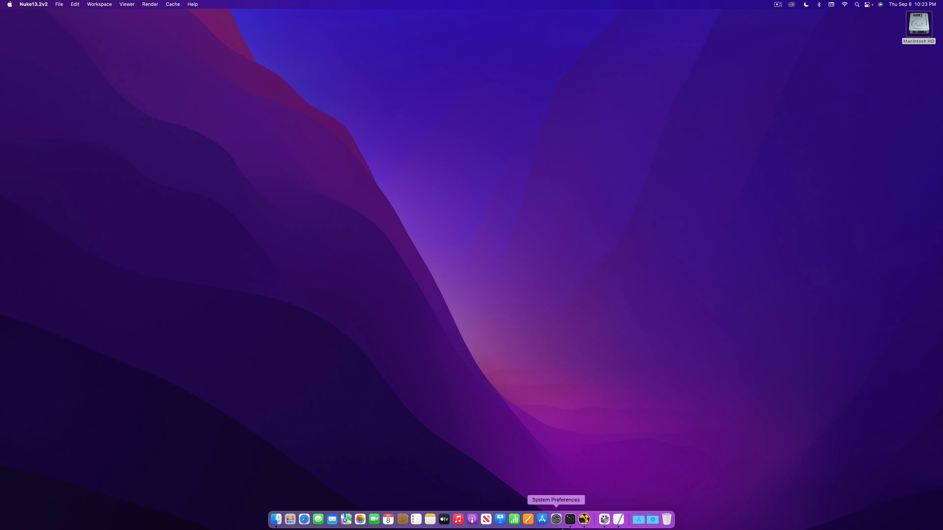
left_click(584, 520)
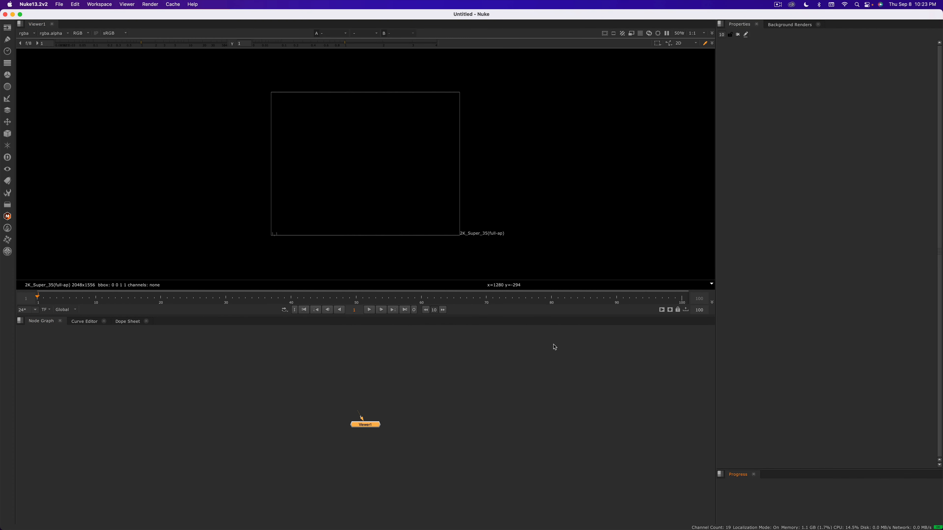
Step: Check the startup workspace setting in the Startup preferences and close the dialog
left_click(111, 4)
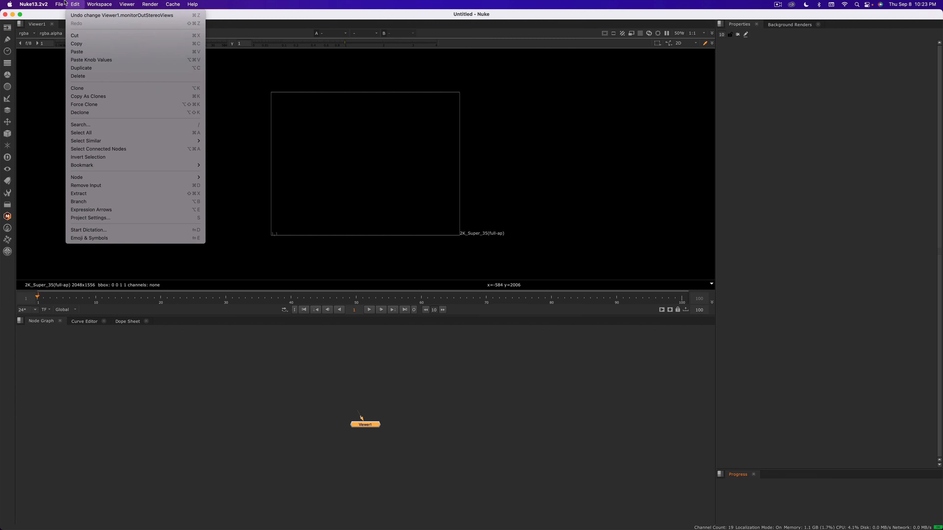
left_click(182, 111)
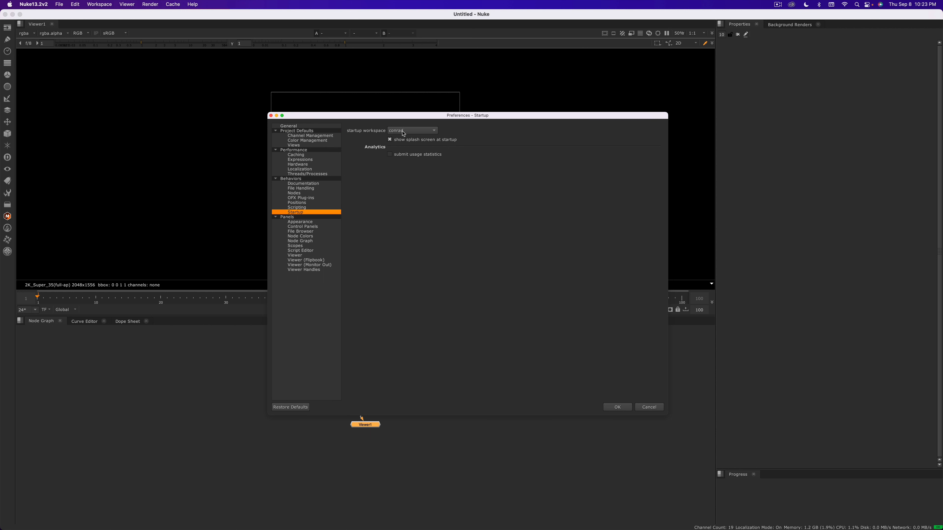
left_click(618, 407)
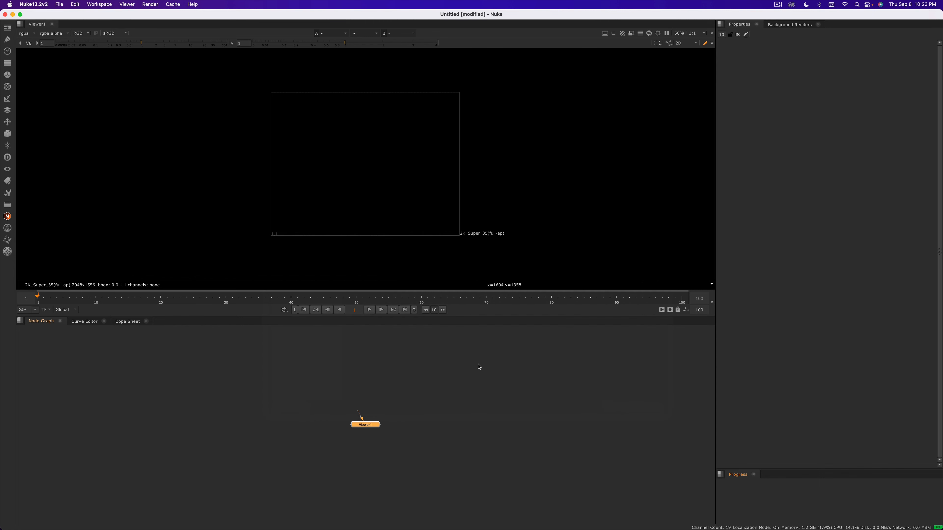
Step: Open the recent comp preference_demo_script.nk
left_click(58, 5)
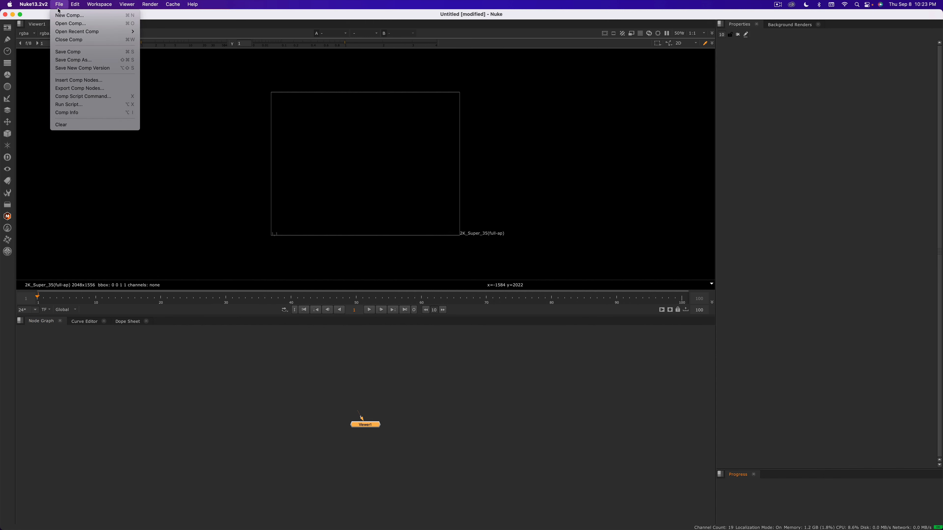
mouse_move(62, 31)
left_click(163, 32)
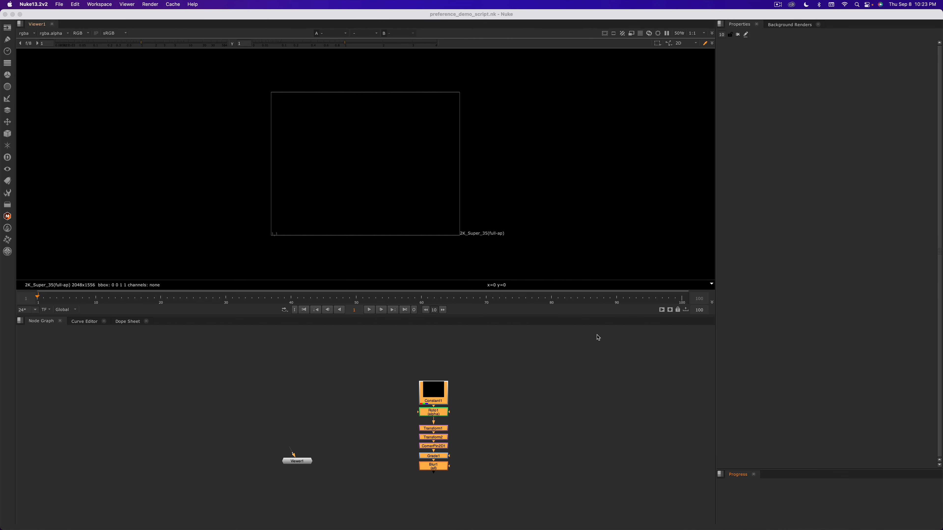
Step: Open the properties of every node in the Constant1-to-Blur1 stack together and look through their panels in the Properties bin
left_click_drag(383, 357, 487, 489)
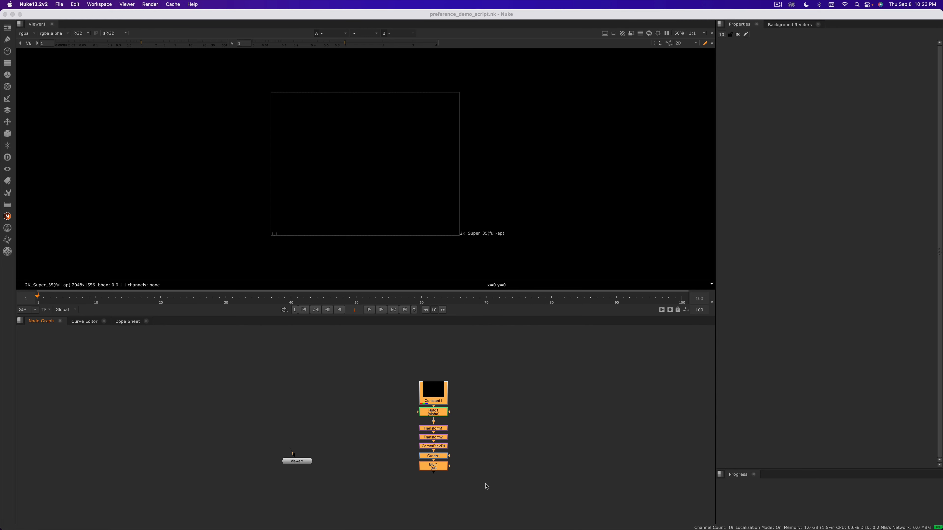
key("Return")
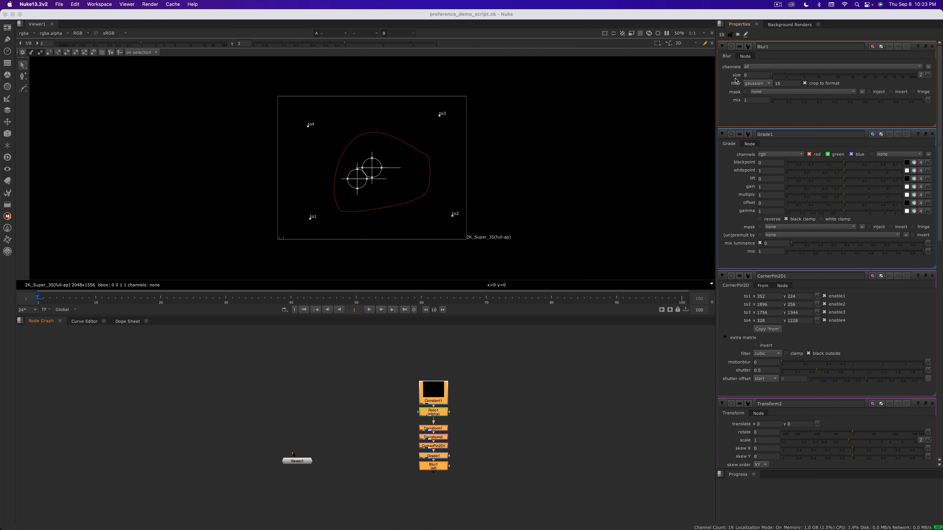
scroll(736, 79, "down", 10)
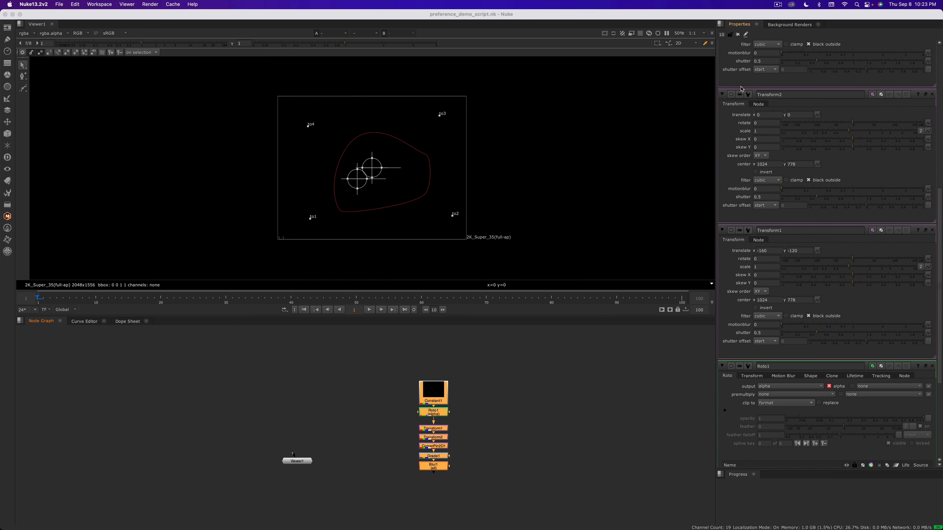
scroll(741, 89, "down", 5)
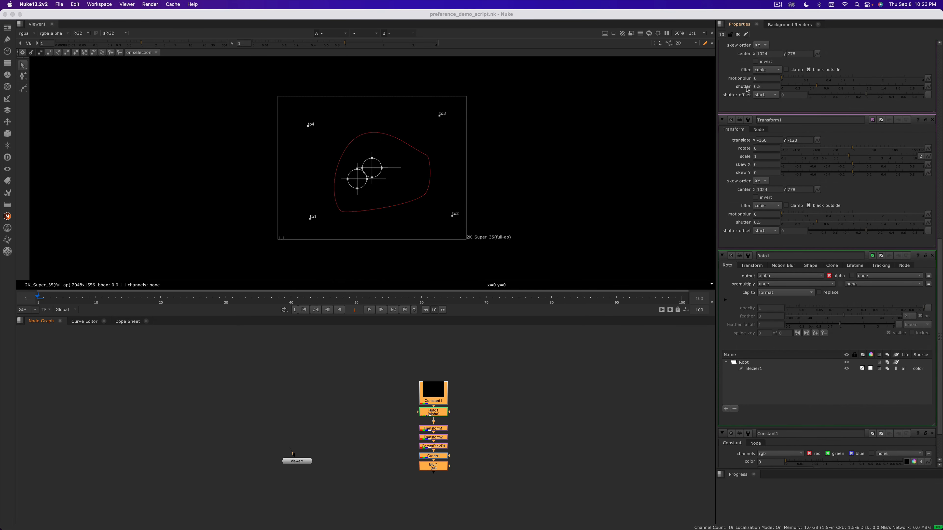
scroll(766, 80, "up", 8)
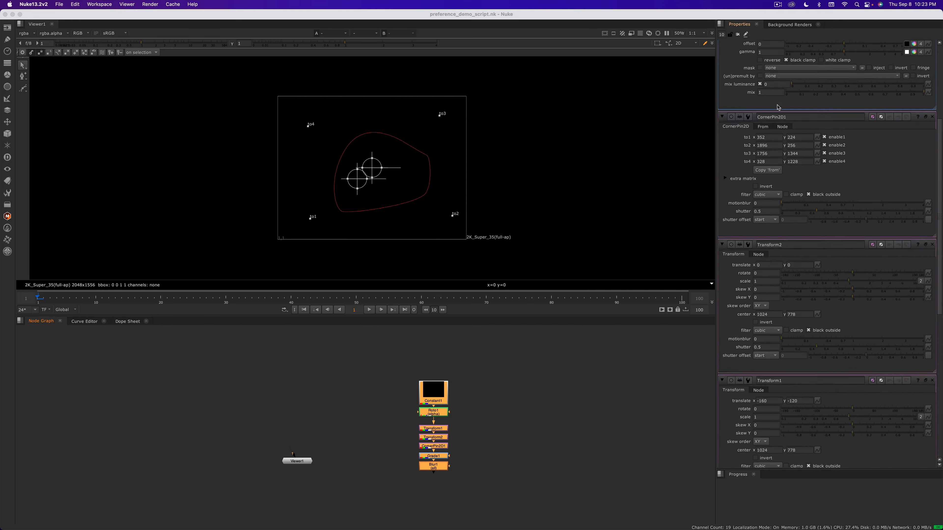
scroll(777, 107, "down", 6)
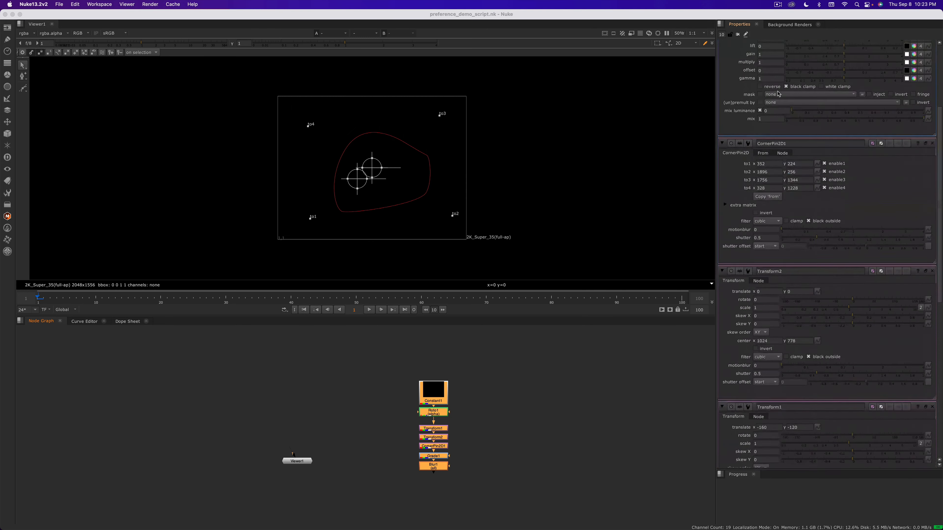
scroll(777, 93, "down", 6)
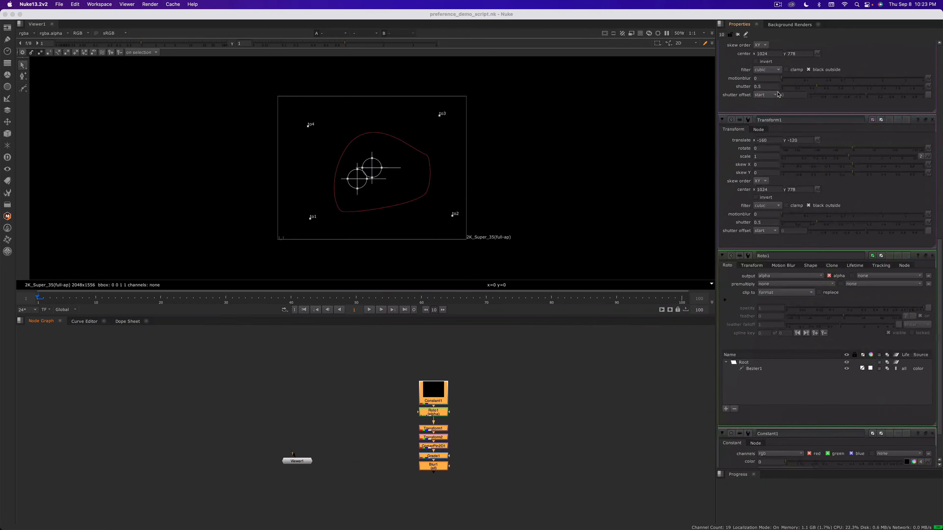
scroll(772, 92, "up", 8)
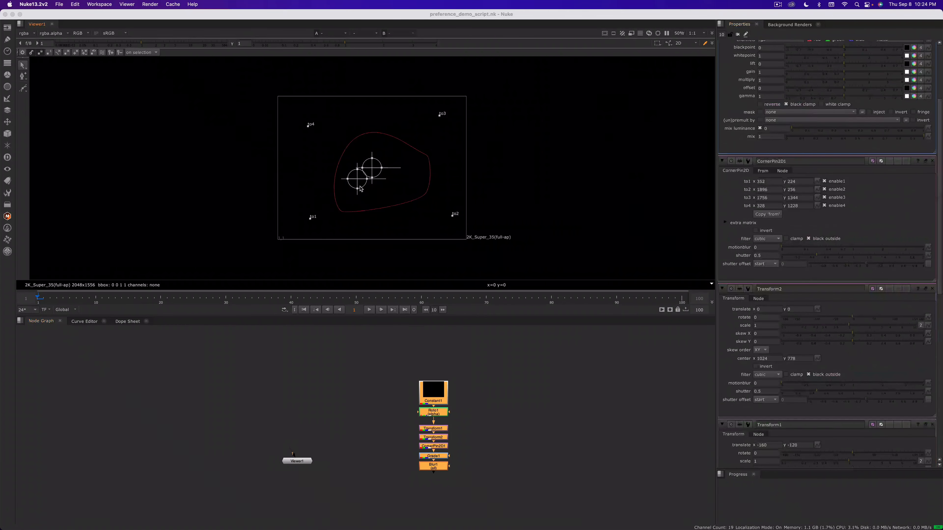
Step: Select the roto shape in the viewer, move the to3 corner pin to 1844, 1348 and shift Transform1 to translate -176, -132
left_click(386, 141)
left_click_drag(440, 115, 447, 115)
left_click_drag(357, 179, 356, 181)
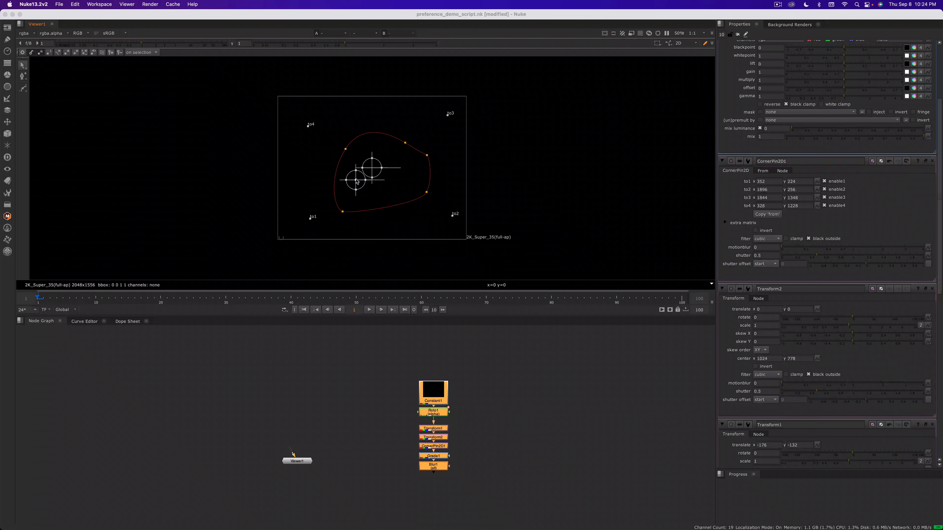
Step: Collapse and re-expand the CornerPin2D1 and Transform2 property panels to hide and show their viewer handles
scroll(791, 397, "up", 5)
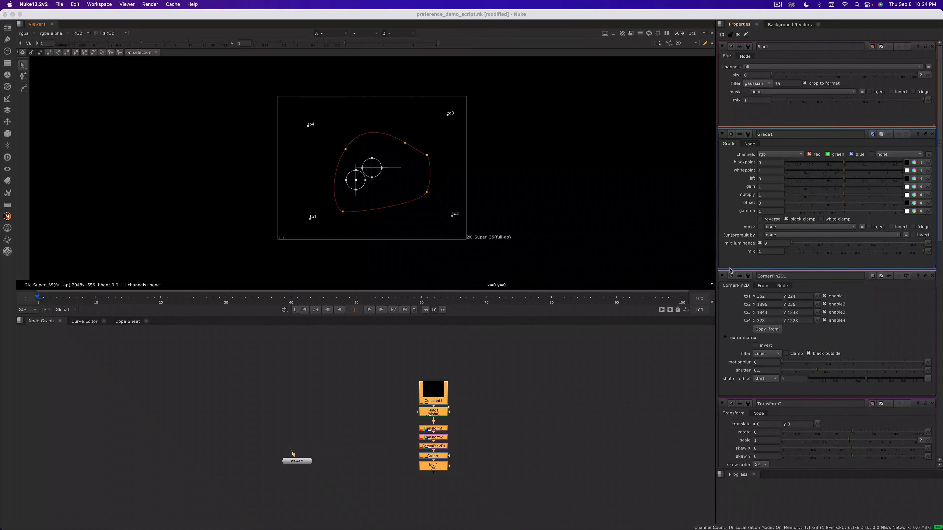
left_click(721, 276)
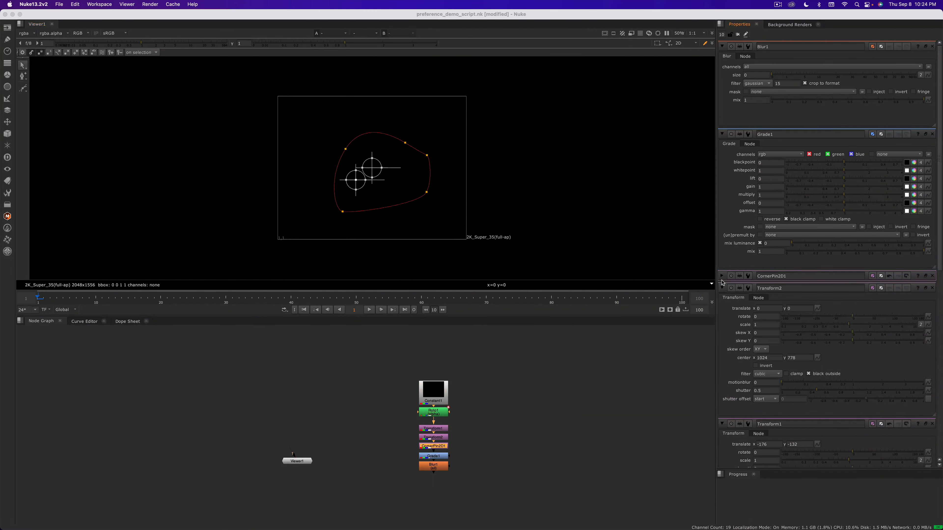
left_click(722, 275)
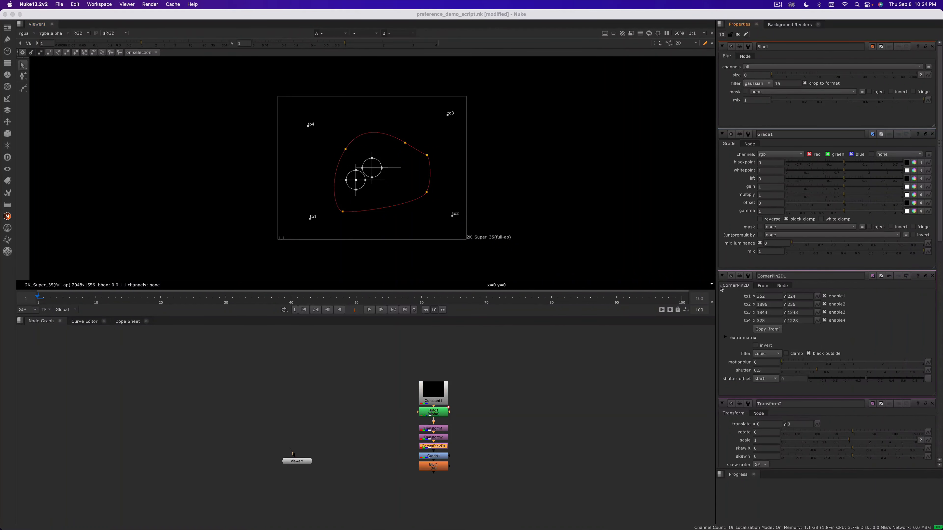
left_click(723, 404)
left_click(723, 404)
Step: Cycle the viewer overlays off and back on
key("o")
key("o")
key("o")
key("o")
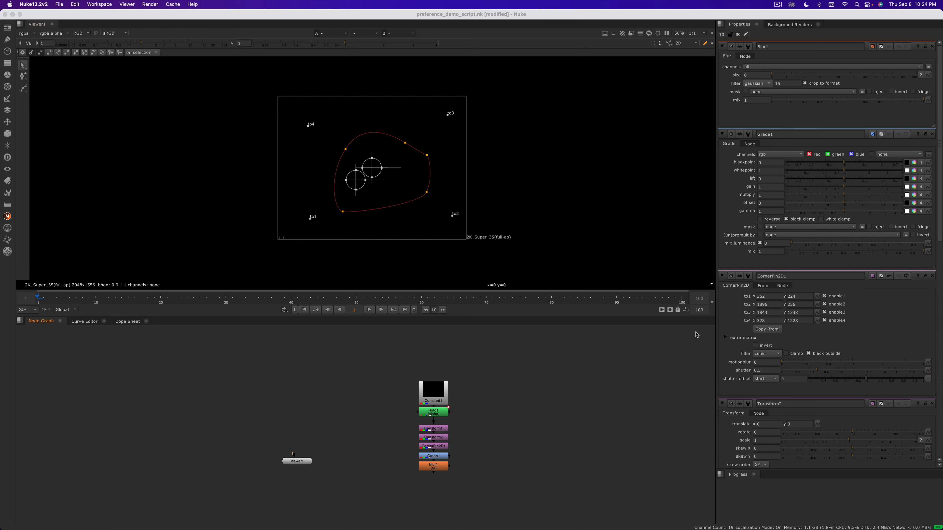
Step: Bring the Roto1 node's properties to the top of the Properties bin and look through the remaining open panels
left_click(436, 466)
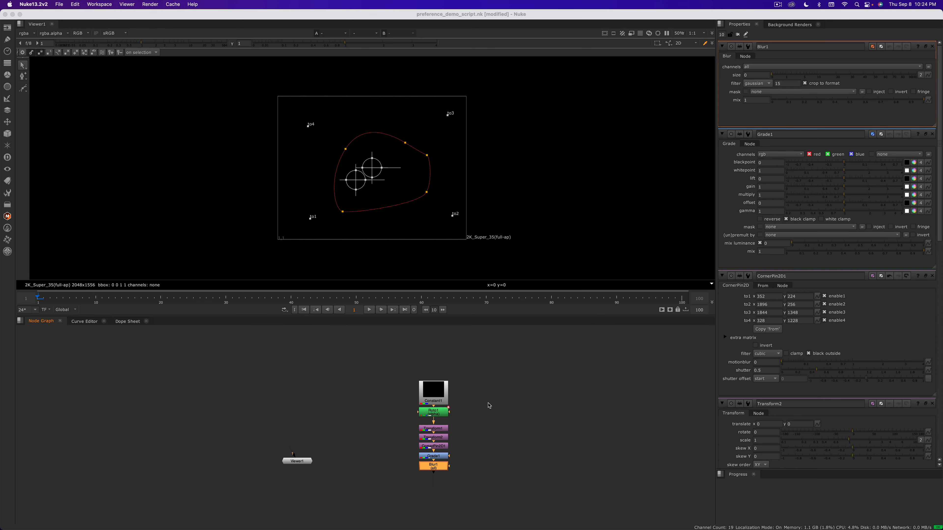
double_click(436, 419)
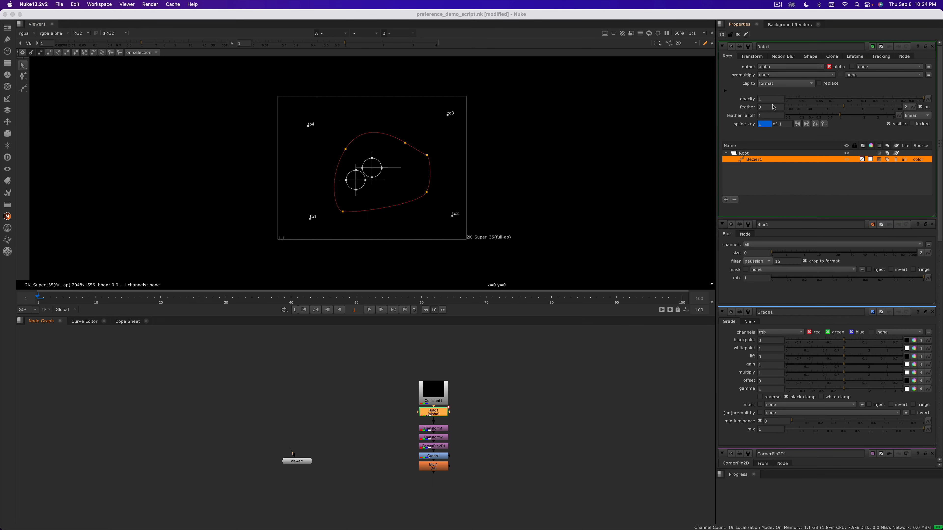
scroll(824, 211, "down", 20)
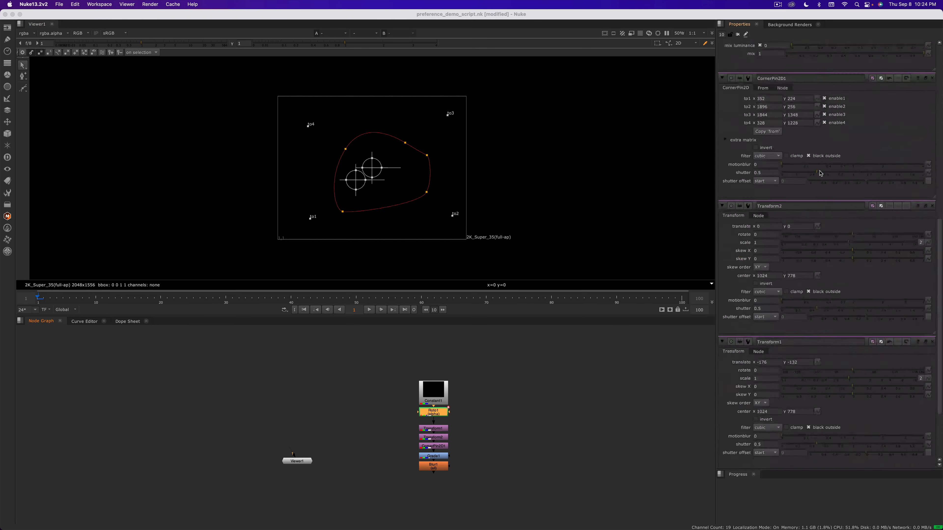
left_click(850, 264)
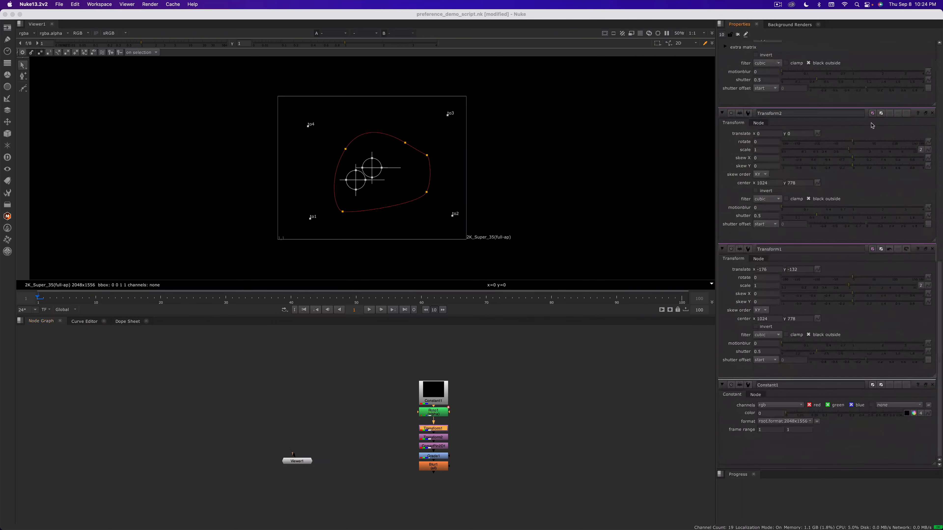
scroll(837, 139, "up", 5)
scroll(837, 139, "up", 8)
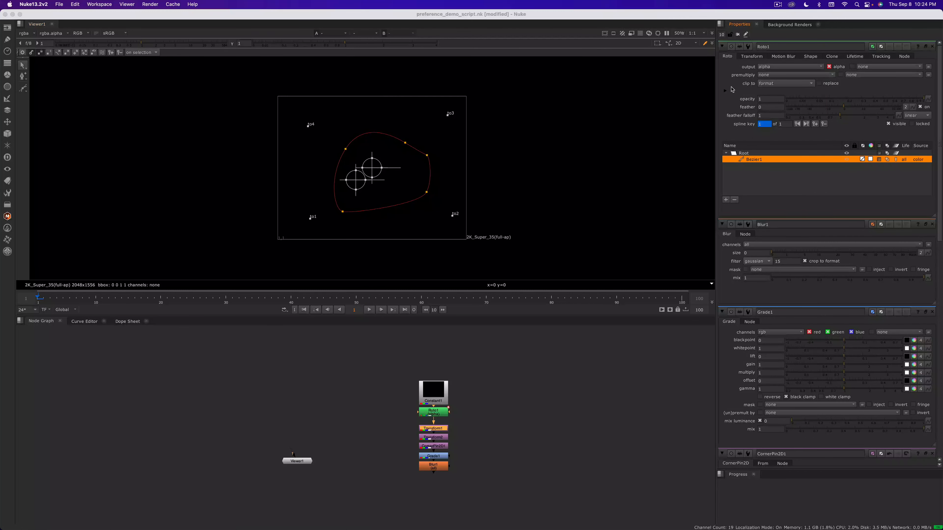
Step: Set the max nodes in properties bin to 2 in the Control Panels preferences and apply the change
left_click(23, 5)
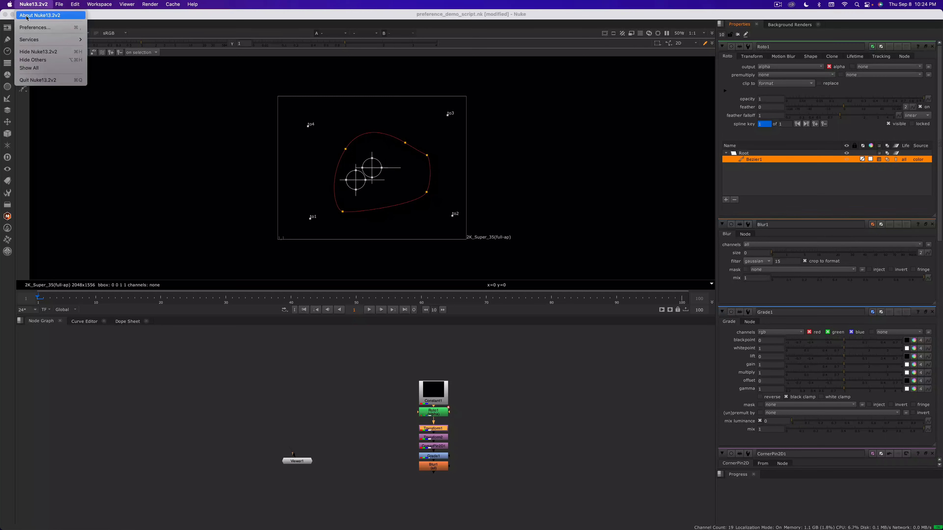
left_click(37, 27)
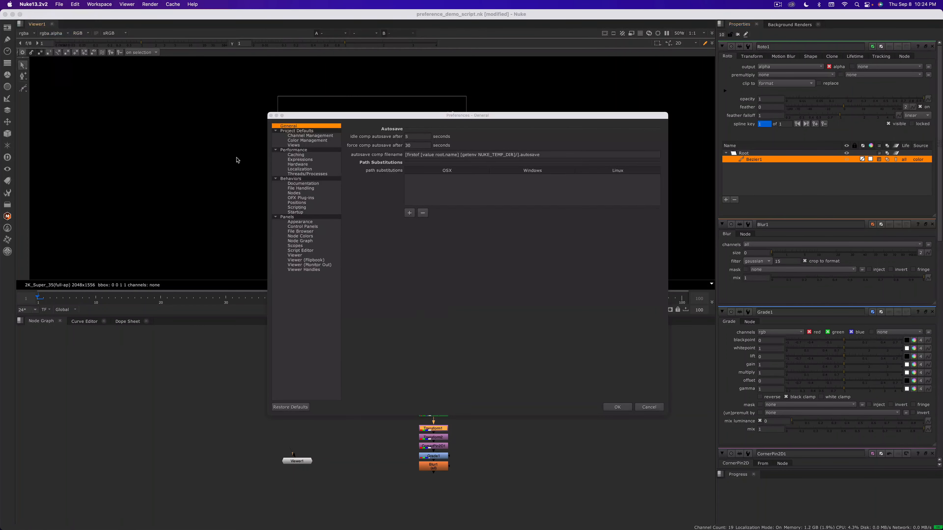
left_click(297, 227)
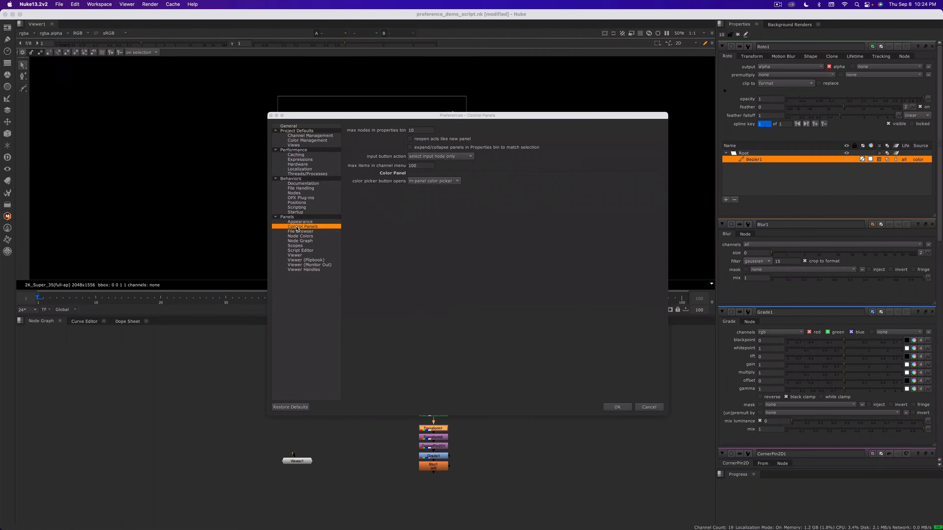
double_click(422, 130)
type("2")
left_click(613, 408)
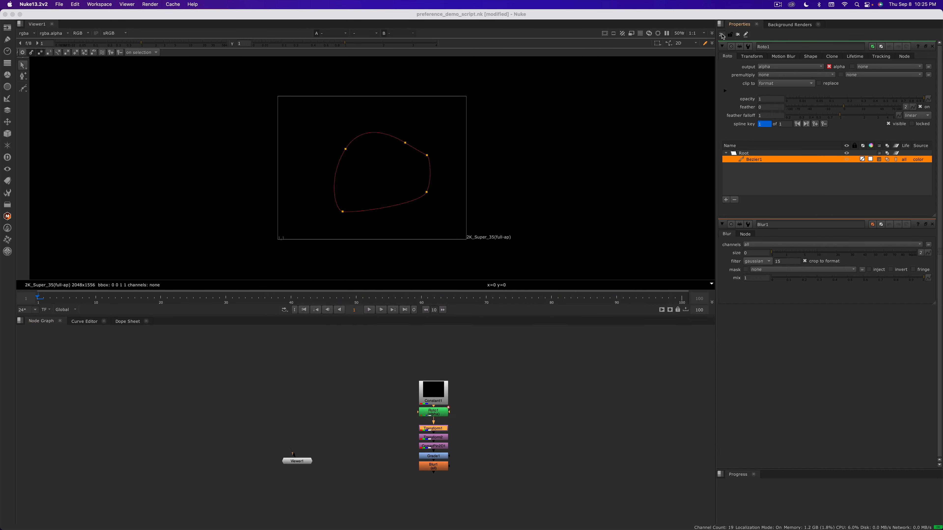
Step: Change the Properties bin's own panel limit to 8 and back to 2, and open the Transform2 node's properties
type("8")
type("2")
double_click(434, 437)
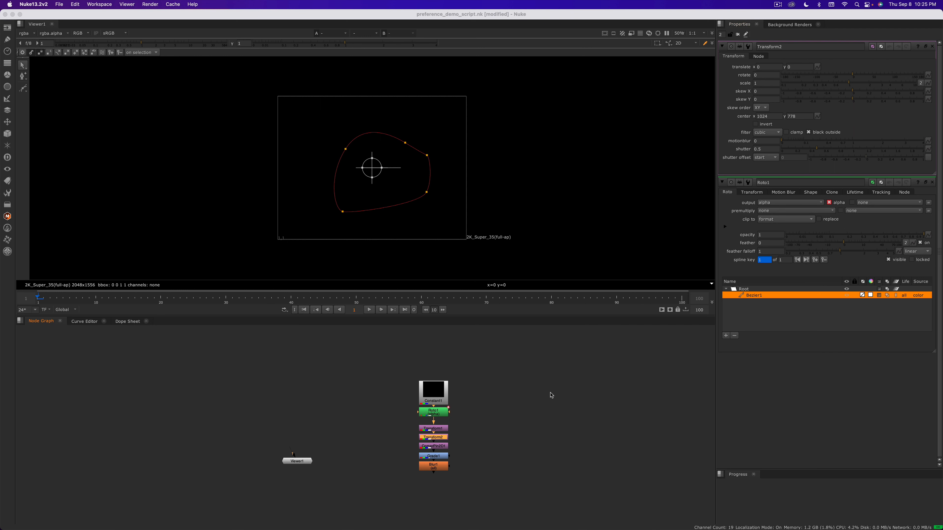
Step: Open the Blur1 node's properties in a floating window and move the window over the viewer
double_click(438, 470)
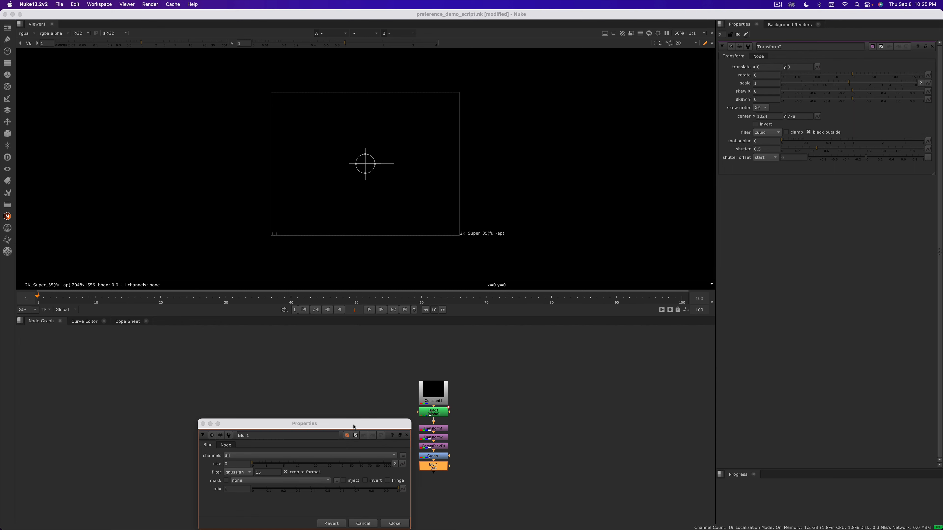
left_click_drag(354, 426, 593, 141)
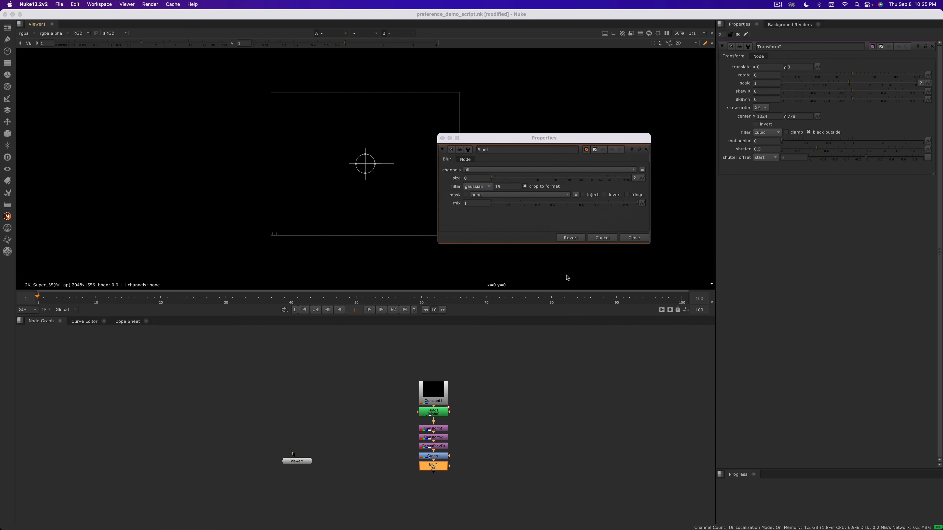
Step: Open the properties of Transform1, Grade1 and Transform2 in the bin and close the floating Blur1 properties window
double_click(434, 429)
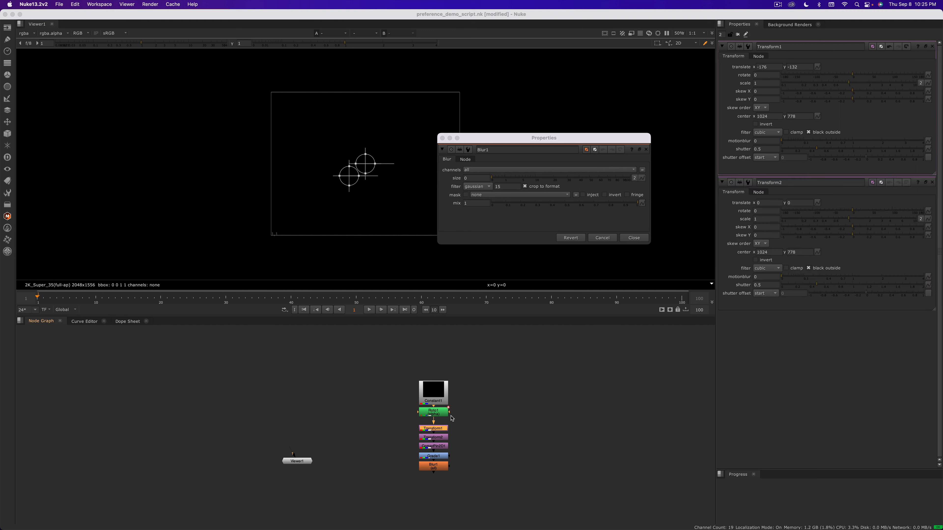
double_click(437, 455)
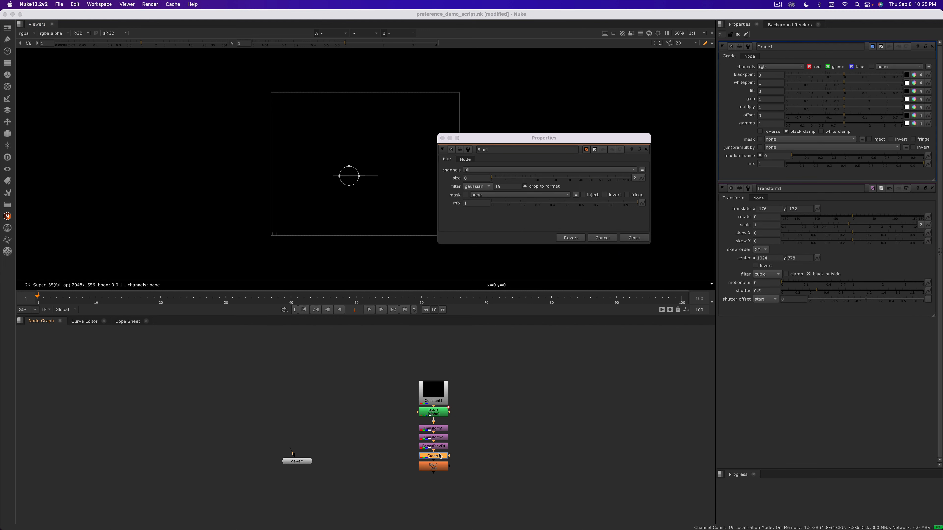
double_click(435, 438)
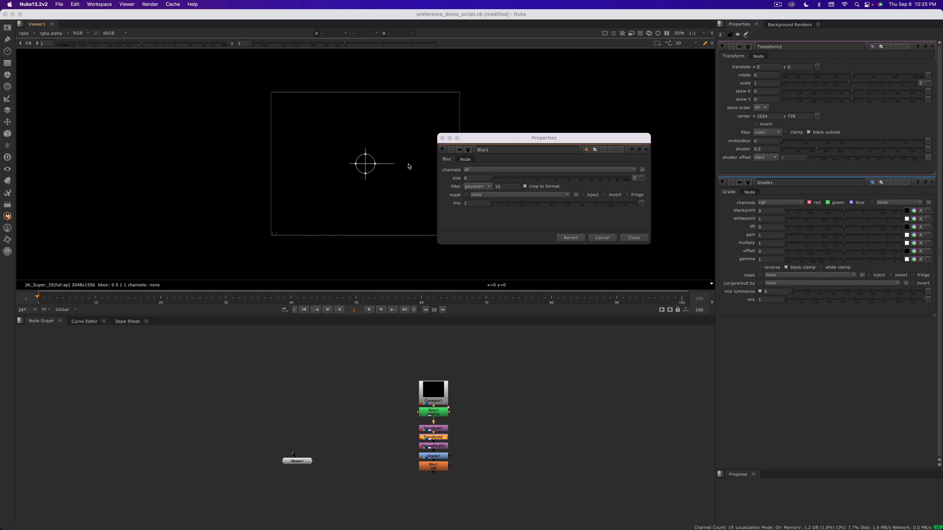
left_click(442, 138)
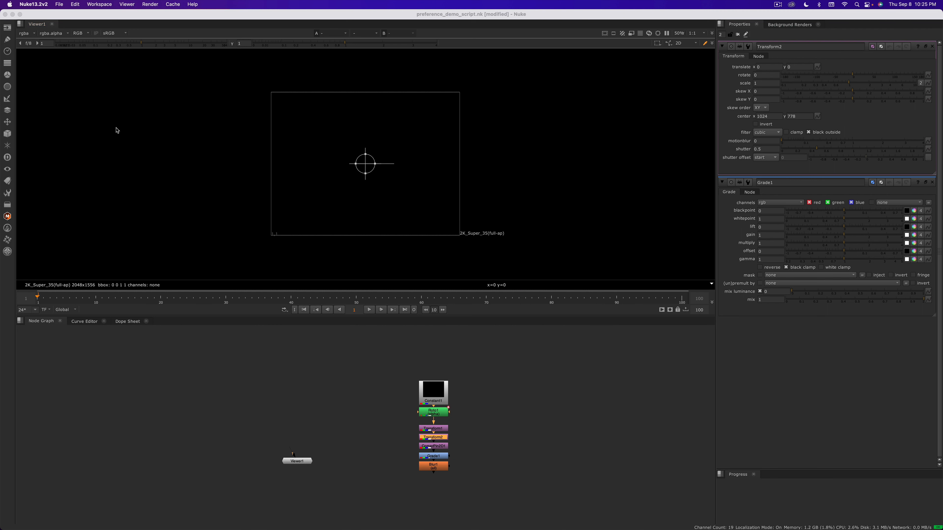
Step: Set the up arrow colour to pure red in the Node Graph preferences and apply the change
left_click(34, 4)
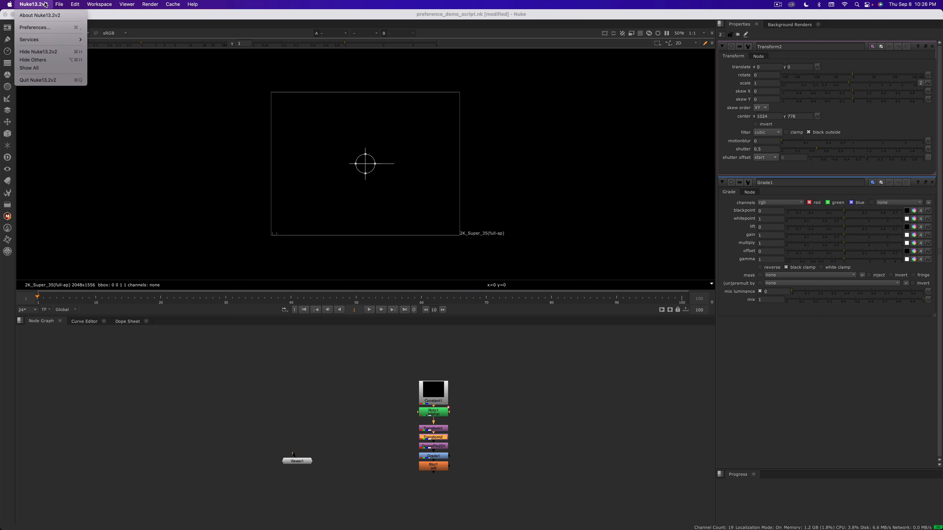
left_click(41, 27)
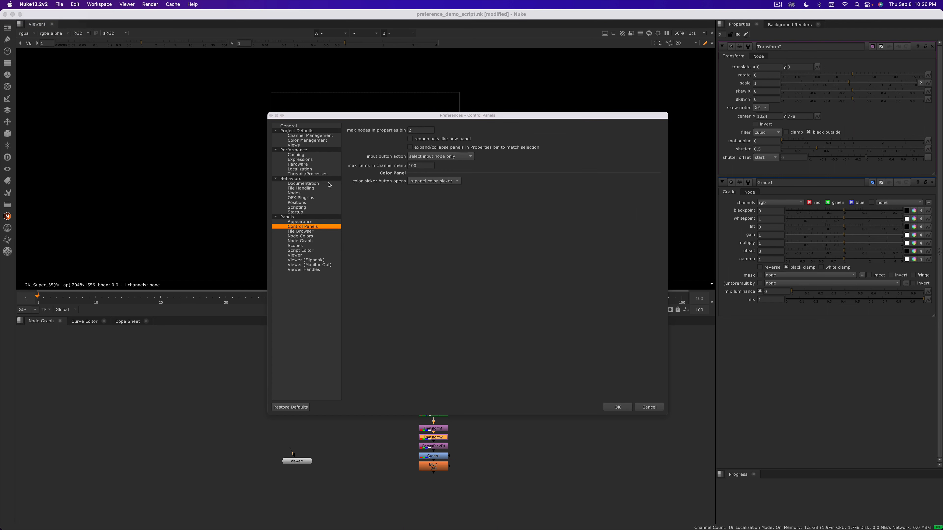
left_click(311, 241)
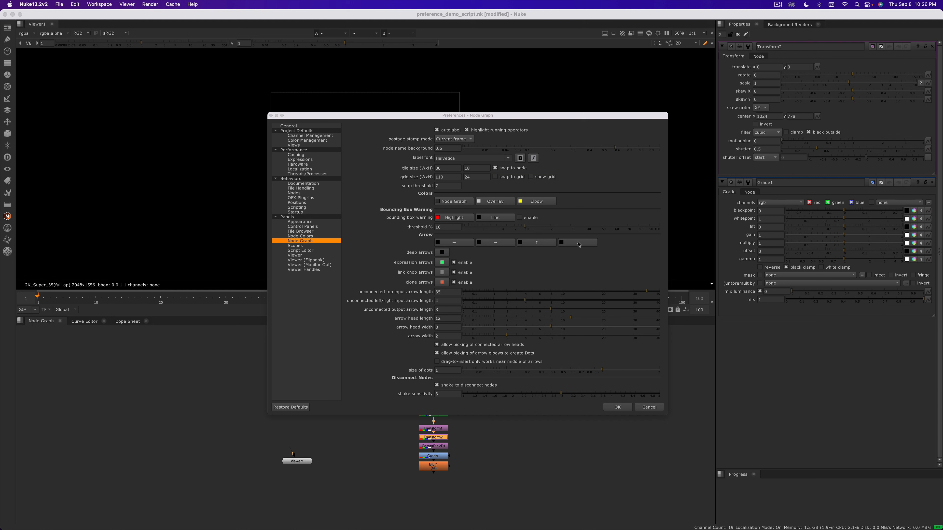
left_click(541, 244)
left_click_drag(552, 301, 555, 289)
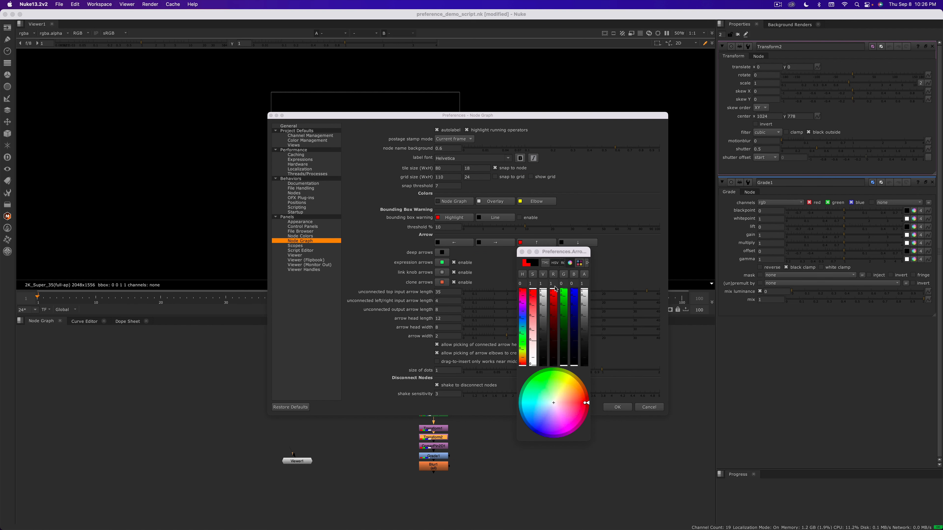
left_click(522, 252)
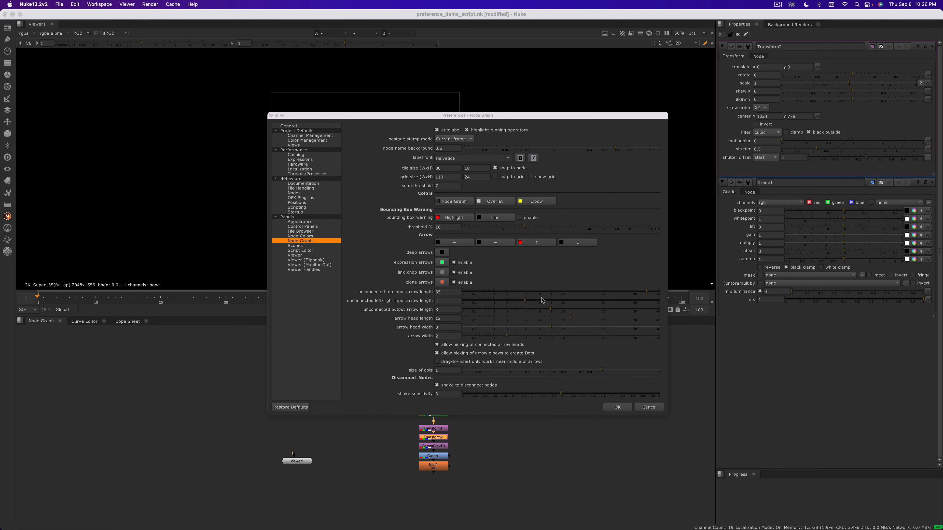
left_click(617, 404)
Step: Delete the five nodes downstream of Roto1 and place Constant1 directly below Roto1
left_click_drag(428, 388, 382, 361)
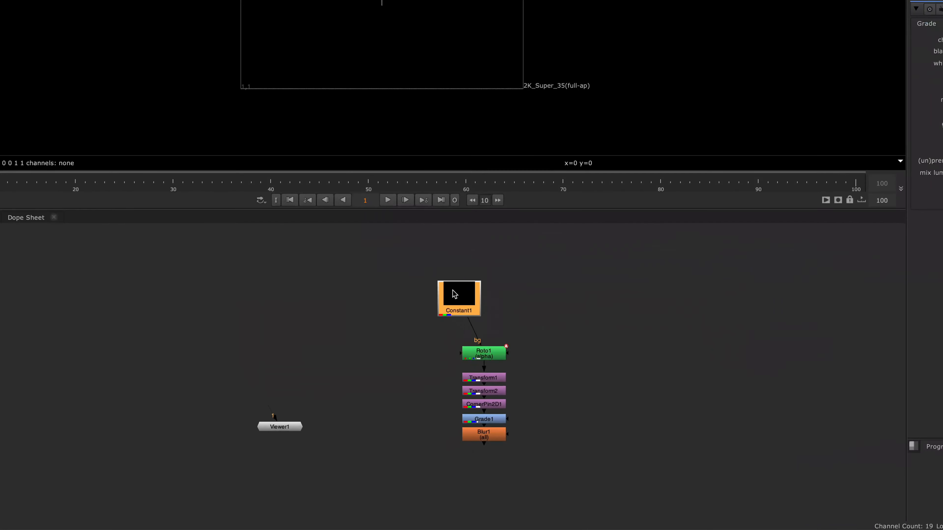
left_click_drag(409, 279, 623, 471)
left_click_drag(518, 460, 402, 353)
key("Delete")
left_click_drag(602, 465, 484, 479)
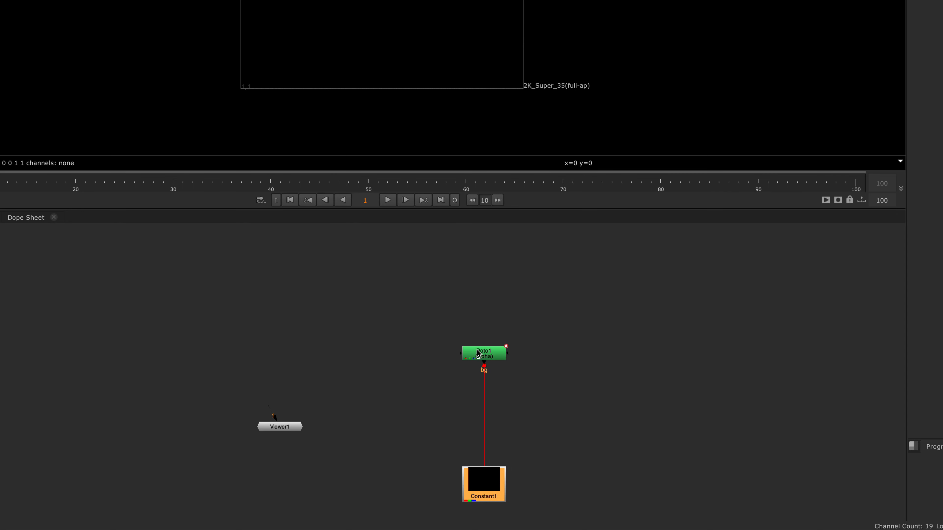
Step: Move Roto1 sideways, and shift Constant1 diagonally away and back directly below it to compare the connection arrow's colour
left_click_drag(485, 352, 567, 359)
left_click(478, 485)
left_click_drag(478, 484, 385, 484)
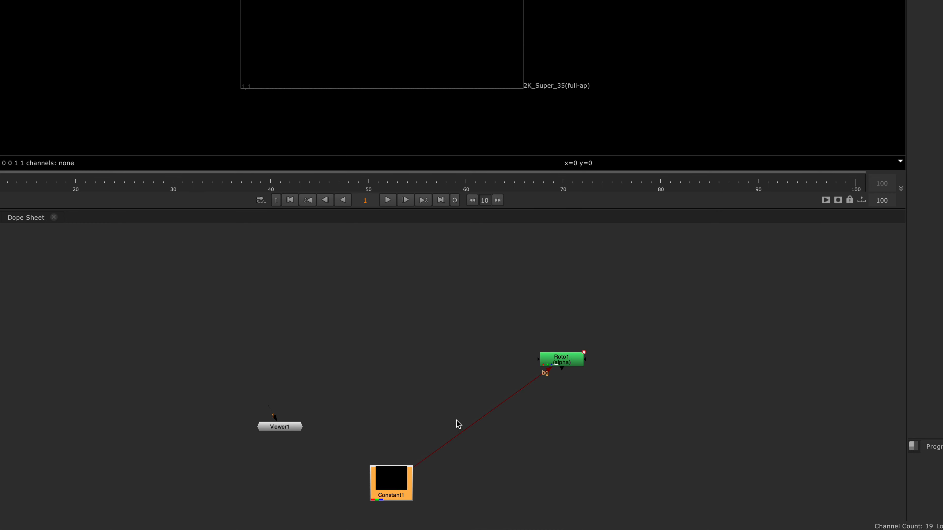
left_click_drag(395, 475, 575, 491)
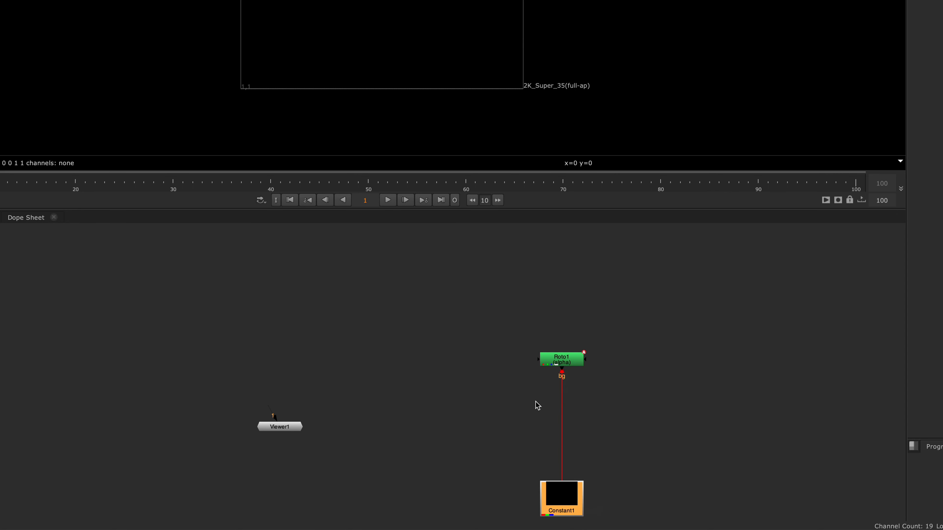
scroll(538, 405, "down", 5)
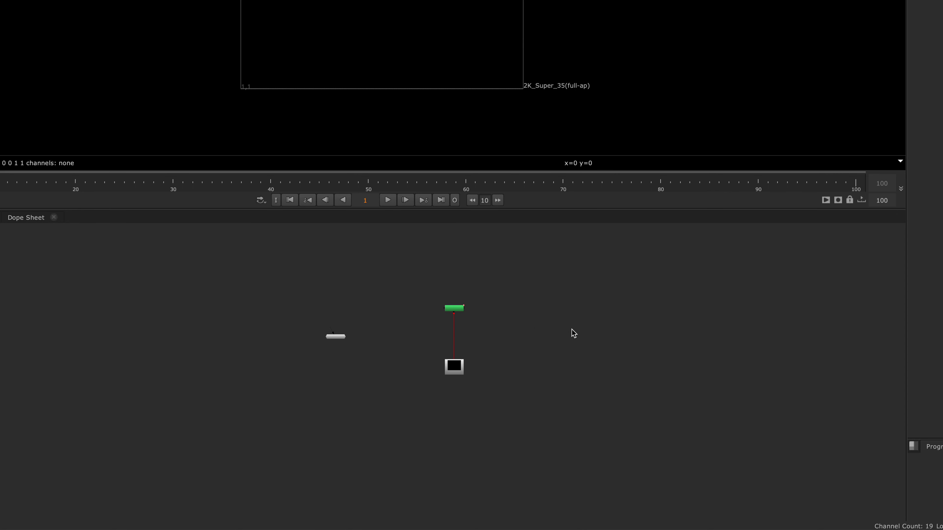
scroll(596, 319, "down", 2)
scroll(602, 329, "down", 3)
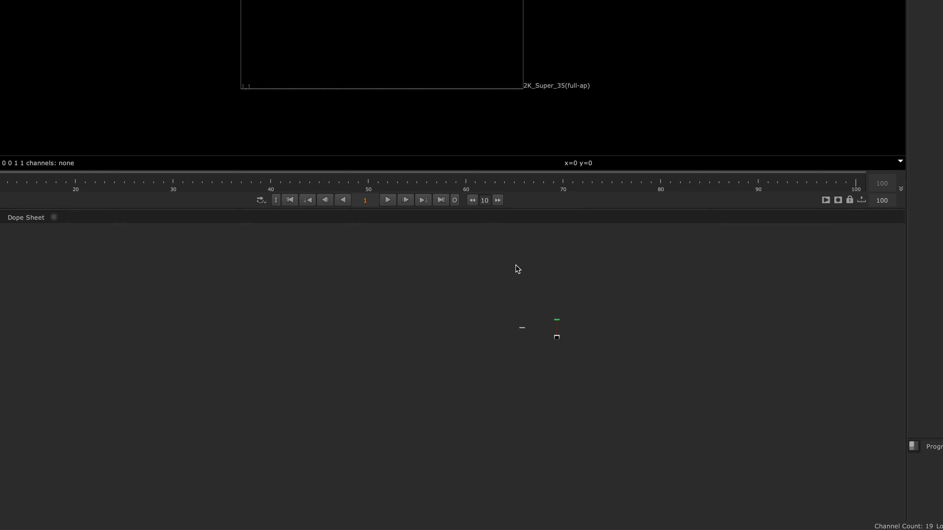
scroll(587, 357, "up", 2)
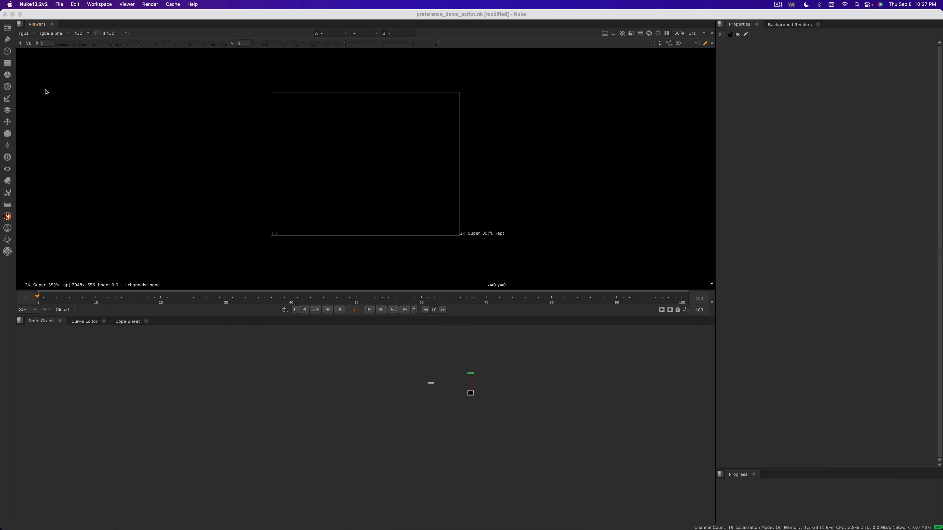
Step: Set the left arrow colour to blue and the right arrow colour to green in the Node Graph preferences and apply
left_click(41, 4)
left_click(41, 28)
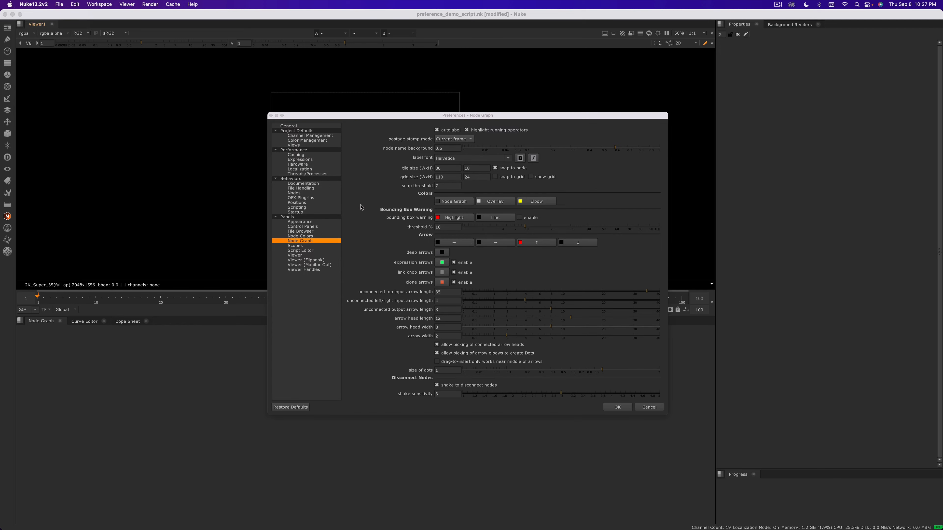
left_click(470, 243)
left_click(534, 427)
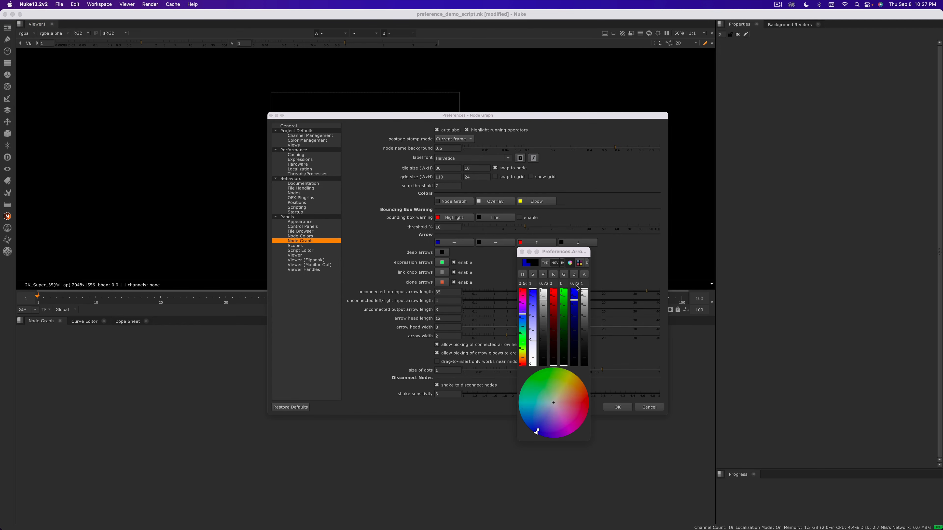
left_click(522, 252)
left_click(508, 244)
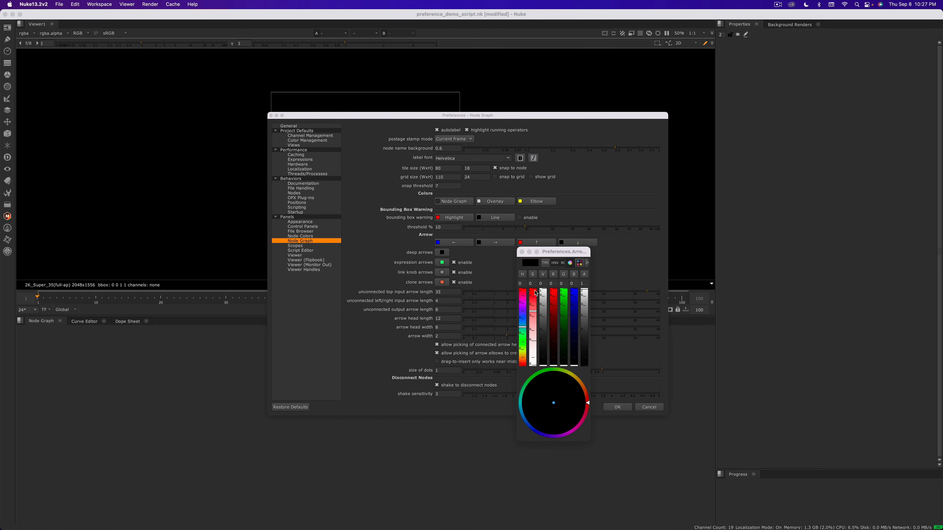
left_click(563, 304)
left_click(521, 252)
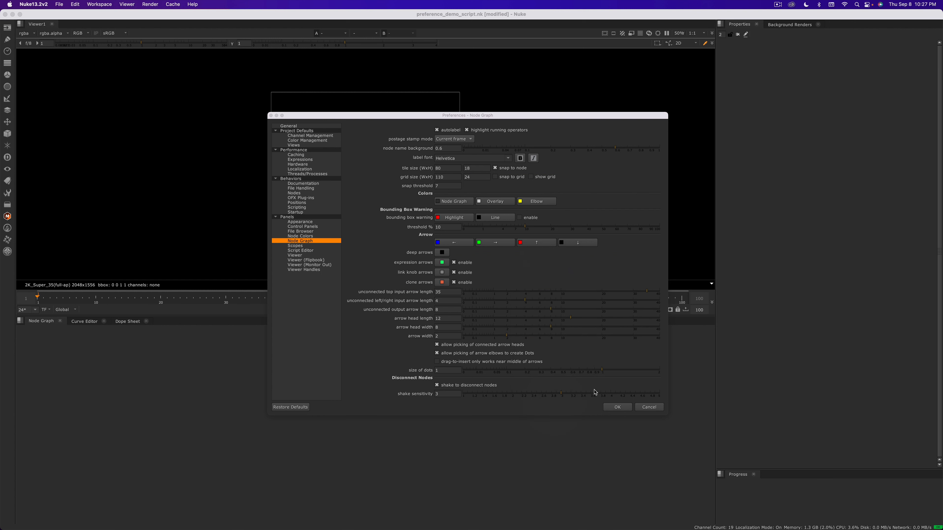
left_click(617, 408)
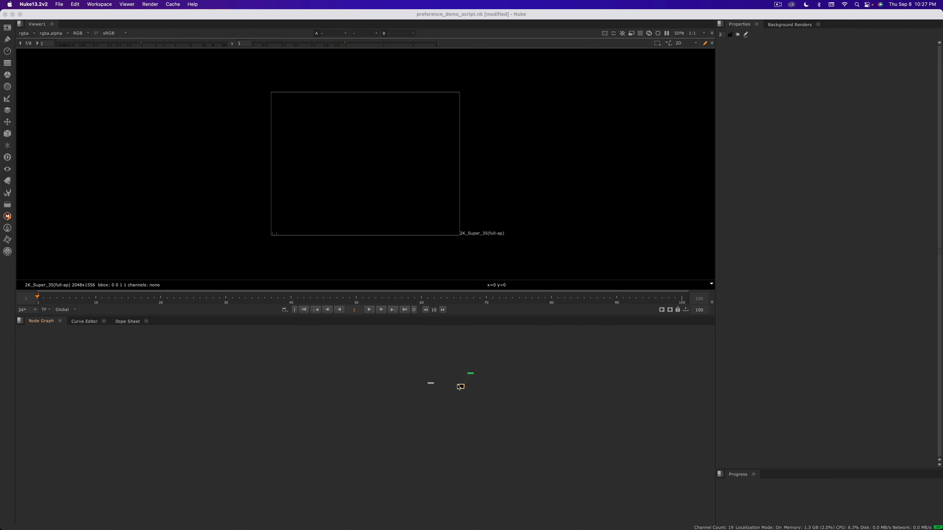
Step: Move Constant1 around Roto1 to check the directional arrow colours and place it directly above Roto1
left_click_drag(441, 377, 469, 340)
scroll(516, 369, "up", 2)
scroll(490, 381, "down", 2)
scroll(482, 359, "up", 5)
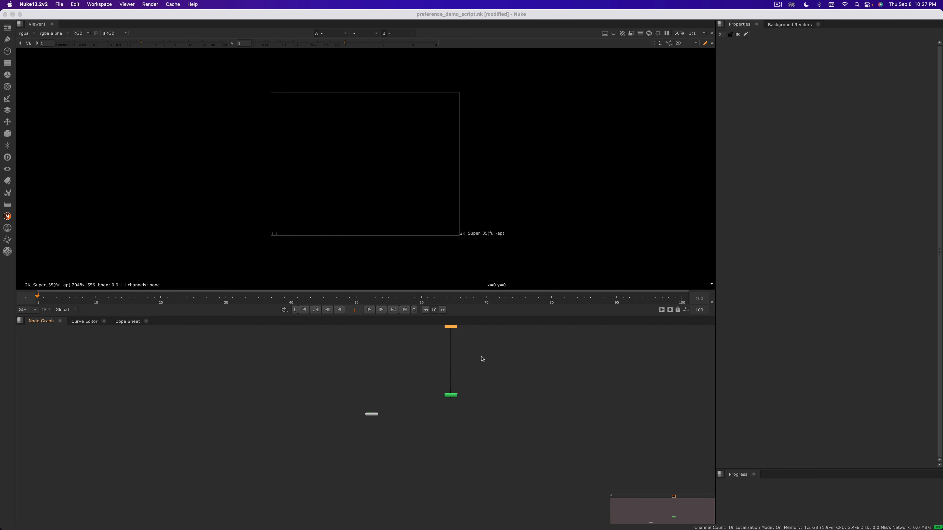
middle_click_drag(471, 348, 467, 360)
left_click_drag(445, 337, 445, 368)
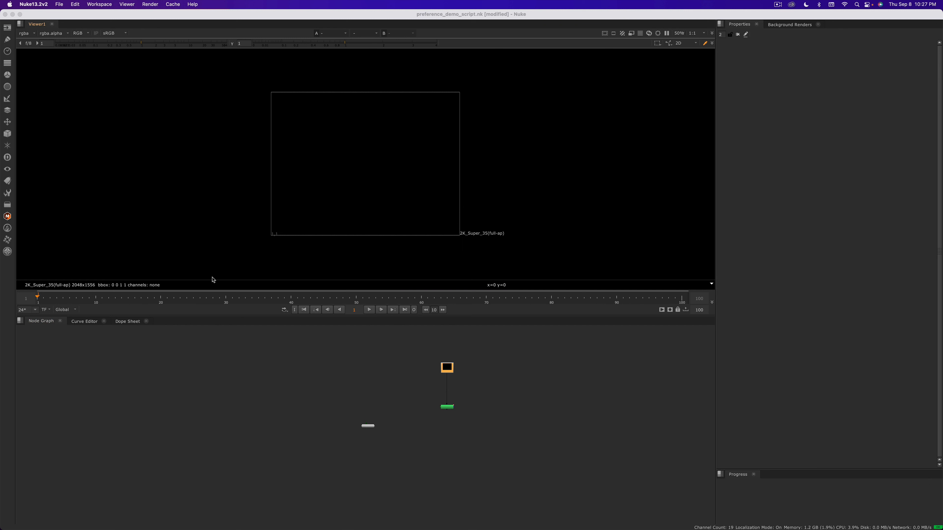
Step: Set 3D navigation to Maya in the Viewer Handles preferences and apply the change
left_click(46, 5)
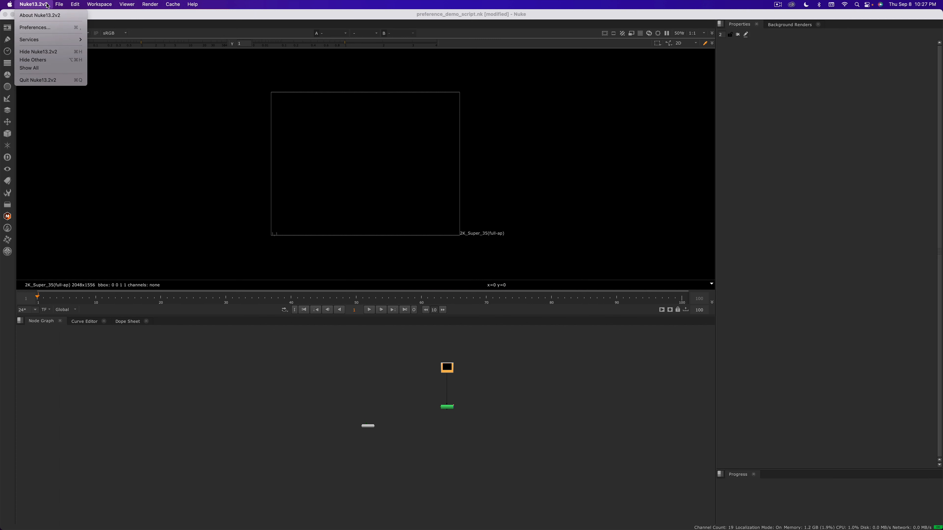
left_click(37, 27)
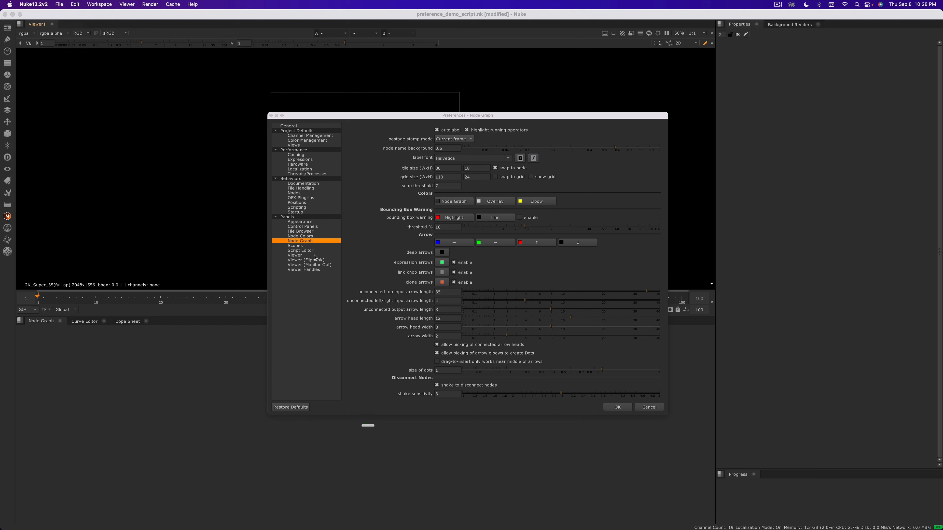
left_click(314, 271)
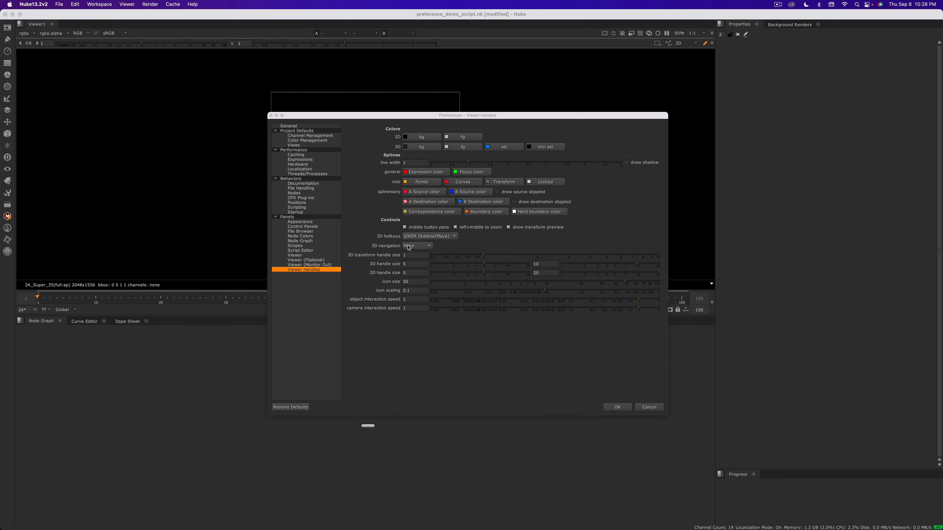
left_click(417, 246)
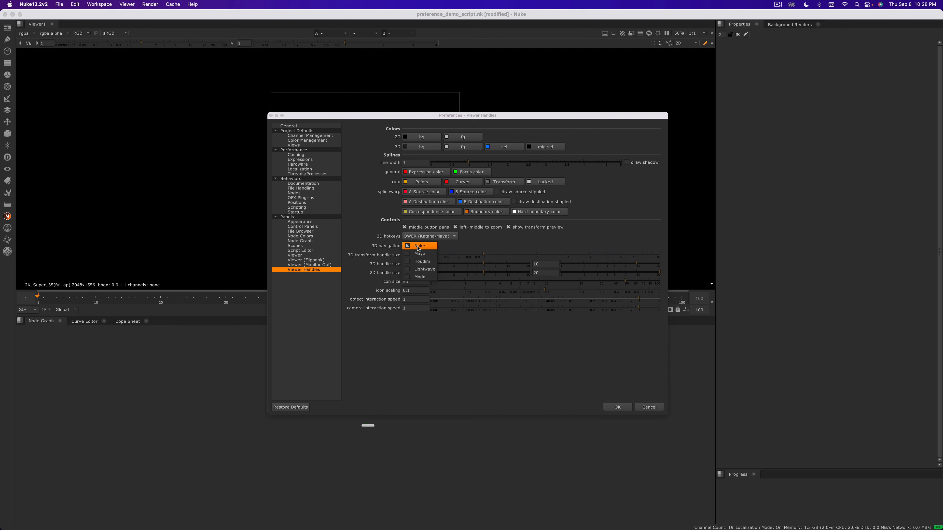
left_click(419, 253)
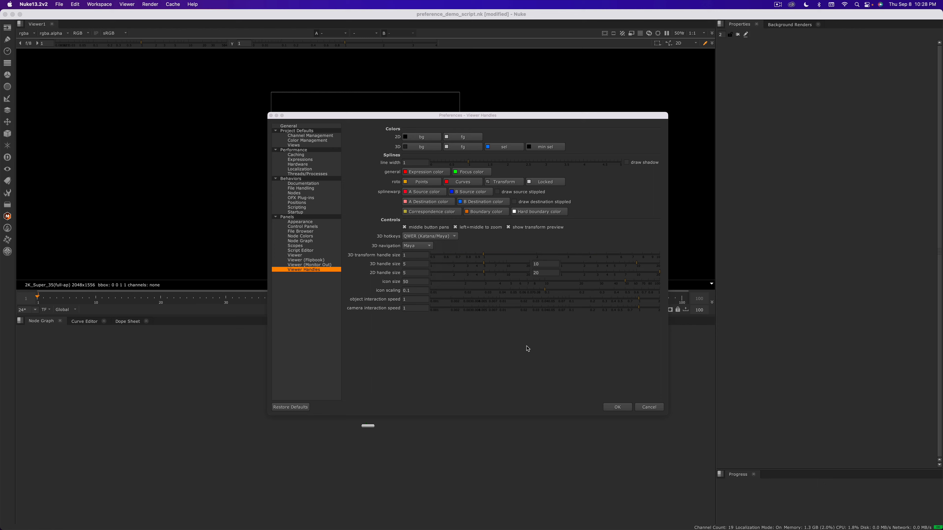
left_click(617, 408)
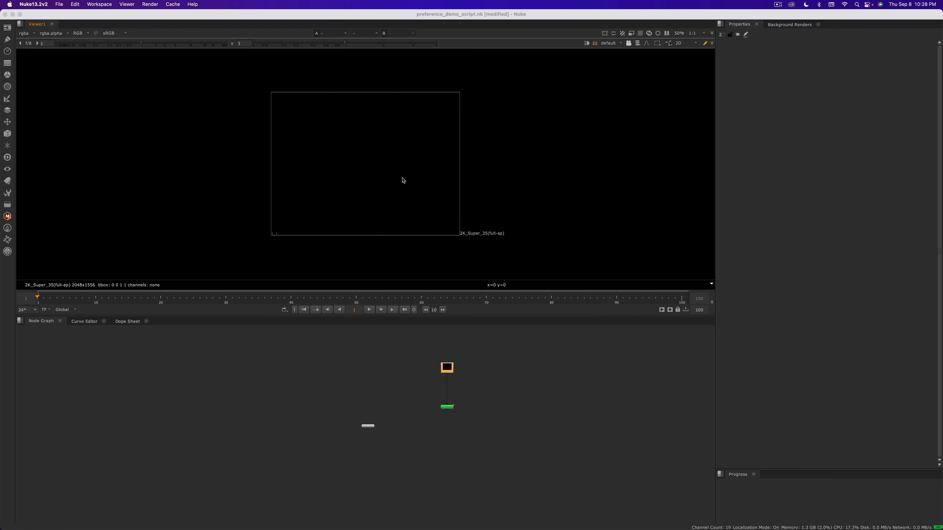
Step: Switch the viewer to 3D and try the Maya-style navigation on the grid
key("Tab")
left_click_drag(377, 176, 331, 149, "alt")
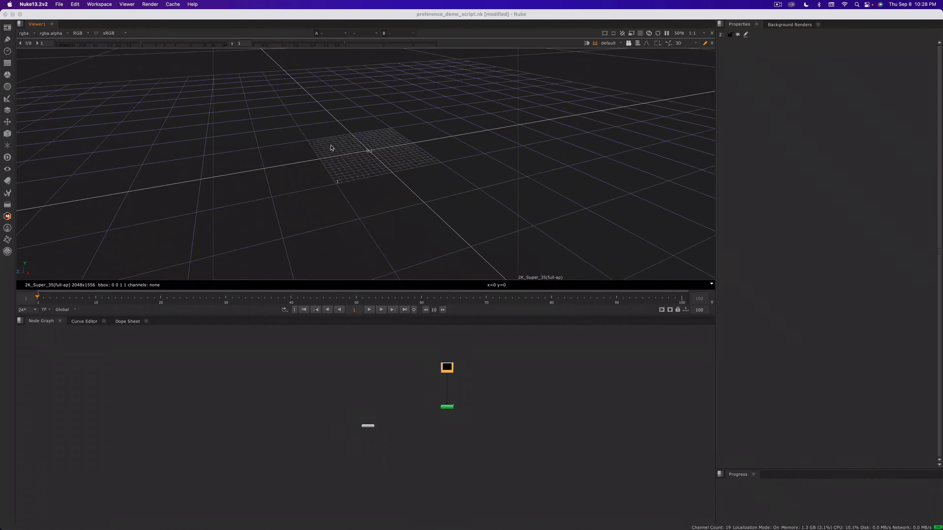
left_click(412, 170)
right_click(418, 166)
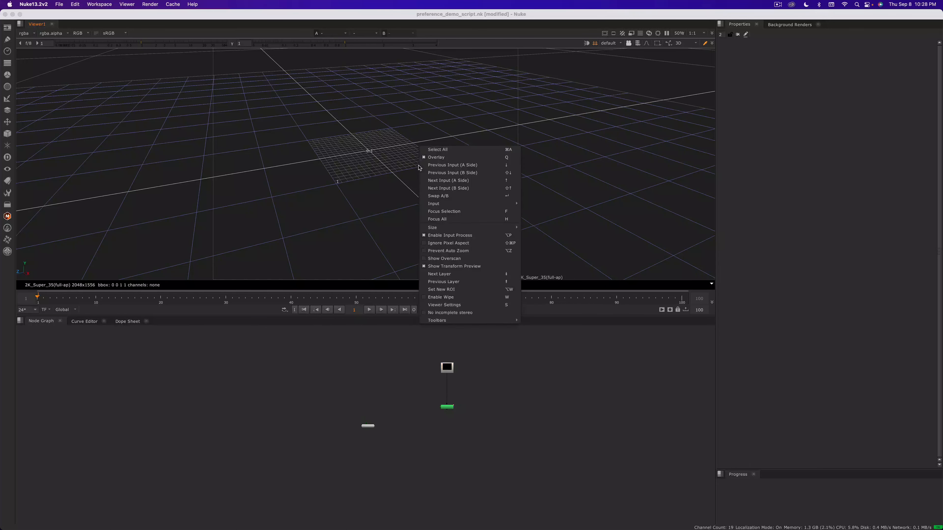
left_click(354, 166)
Step: Set 3D navigation to Nuke in the Viewer Handles preferences, apply it and try moving the 3D view
left_click(59, 4)
mouse_move(34, 4)
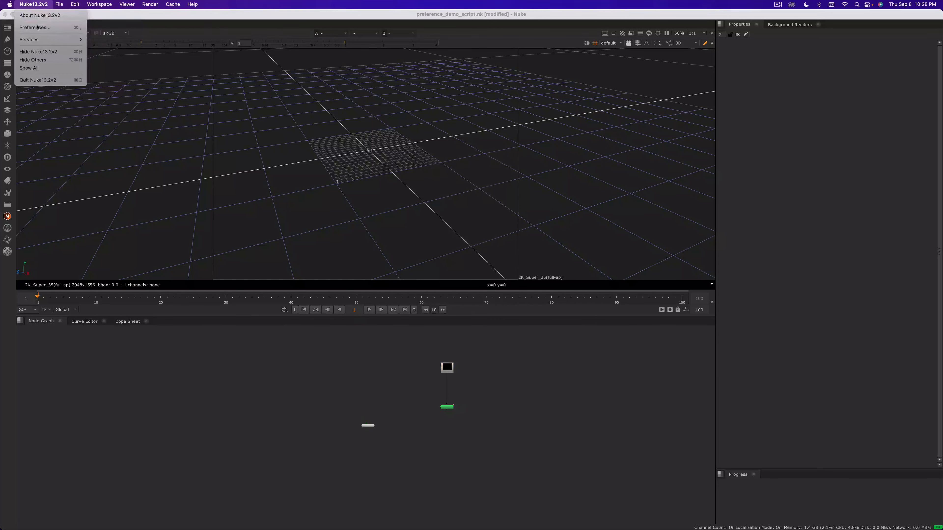
left_click(35, 27)
left_click(416, 246)
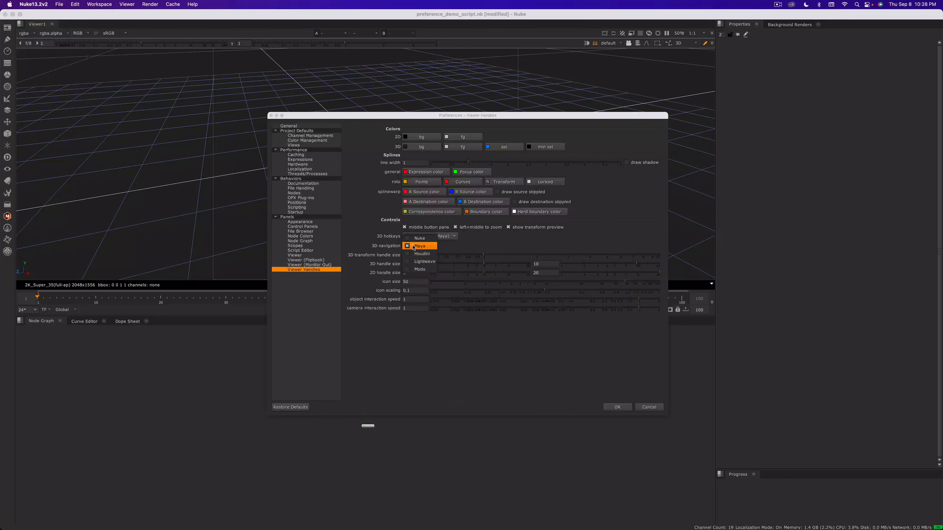
left_click(417, 247)
left_click(609, 410)
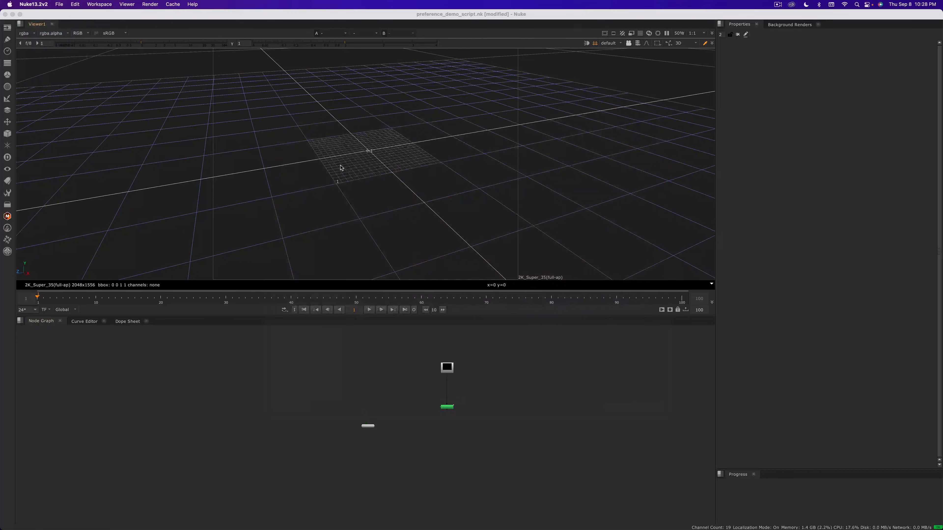
left_click_drag(340, 166, 301, 143, "alt")
Step: Set 3D navigation back to Maya in the Viewer Handles preferences, apply it and orbit around the 3D grid
left_click(44, 3)
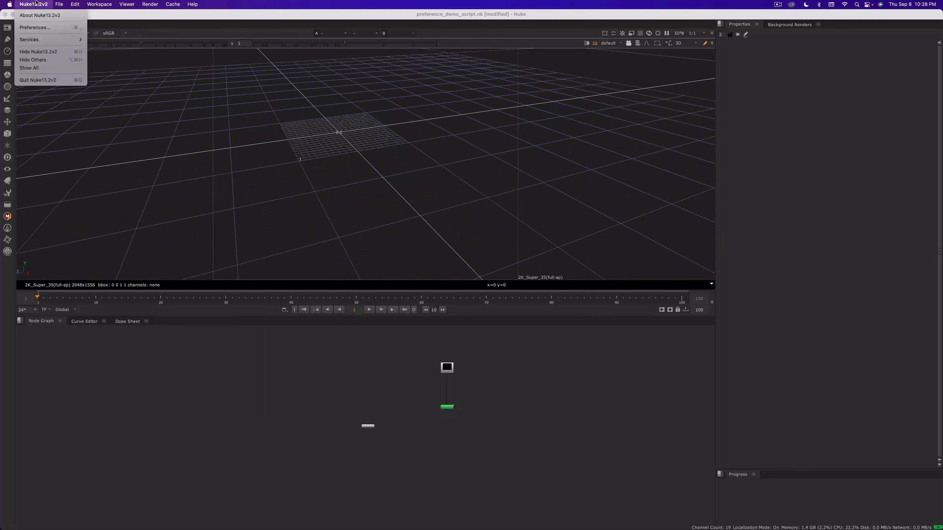
left_click(36, 27)
left_click(410, 247)
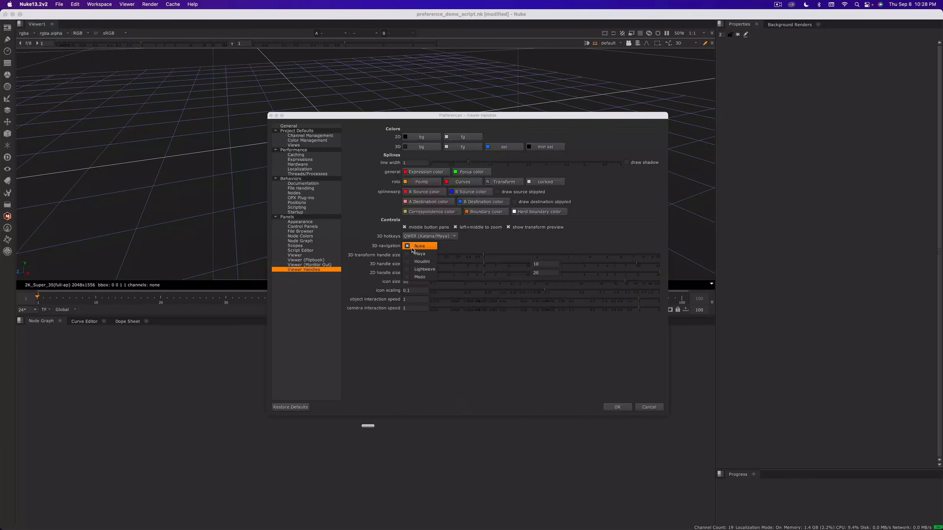
left_click(421, 254)
left_click(616, 407)
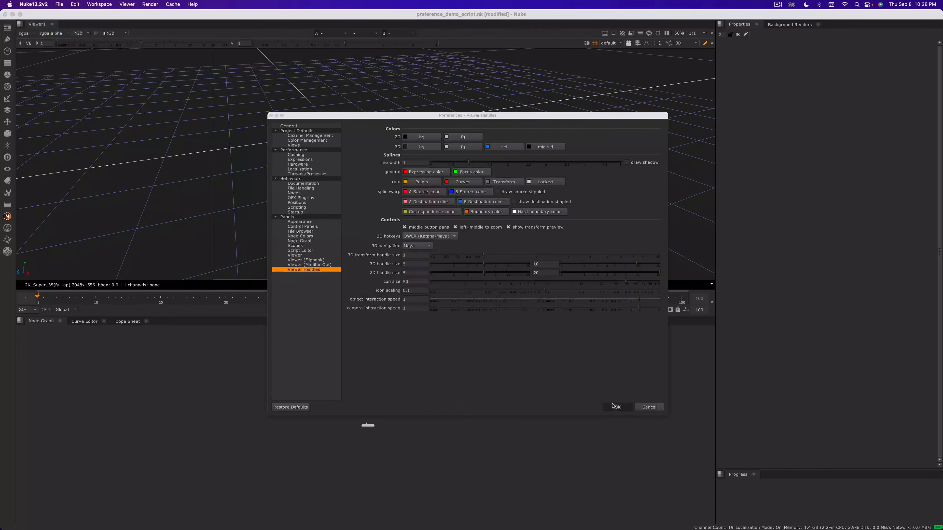
left_click_drag(368, 150, 475, 227, "alt")
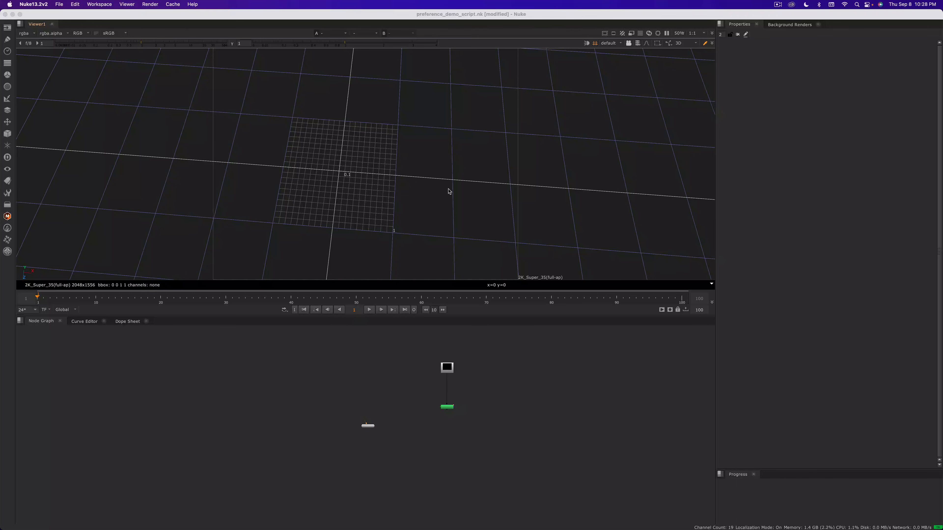
left_click_drag(449, 190, 446, 189, "alt")
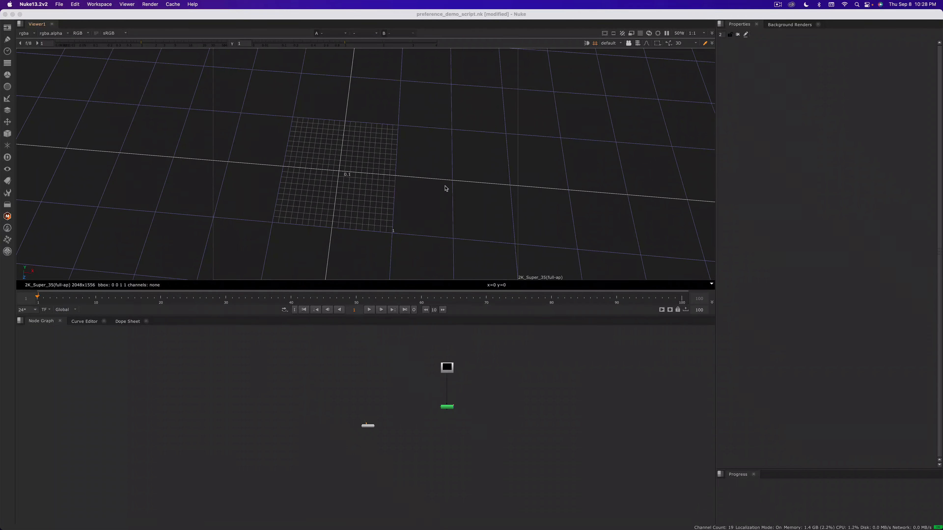